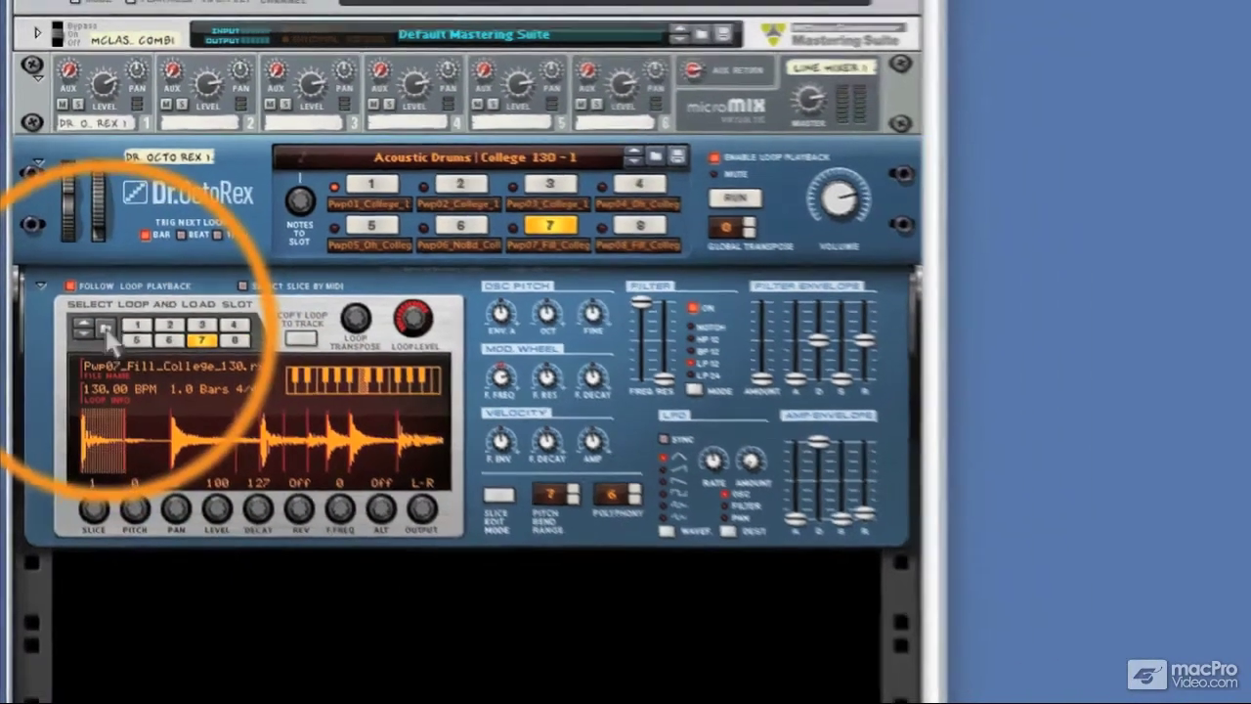
Step: Open slot 7's loop browser at the Reason Factory Sound Bank and make the window narrower and taller
{"action": "left_click", "coordinate": [107, 335]}
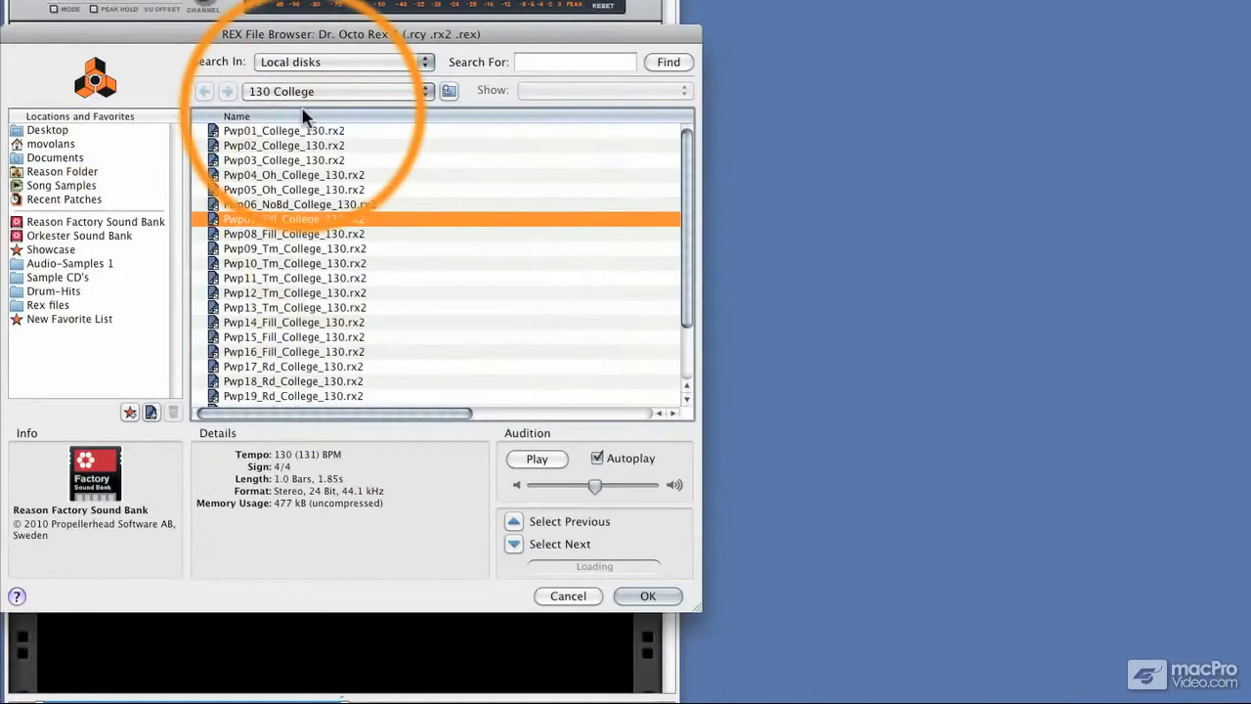
{"action": "left_click", "coordinate": [293, 92]}
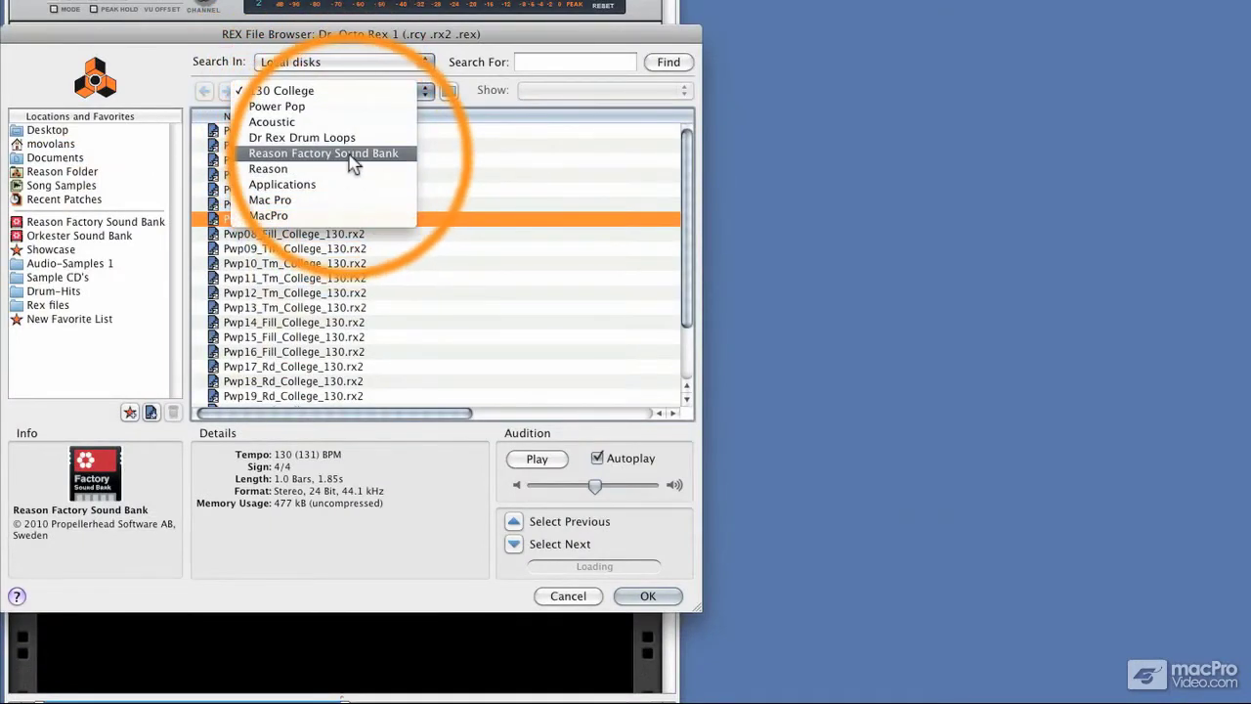
{"action": "left_click", "coordinate": [112, 231]}
{"action": "left_click", "coordinate": [110, 223]}
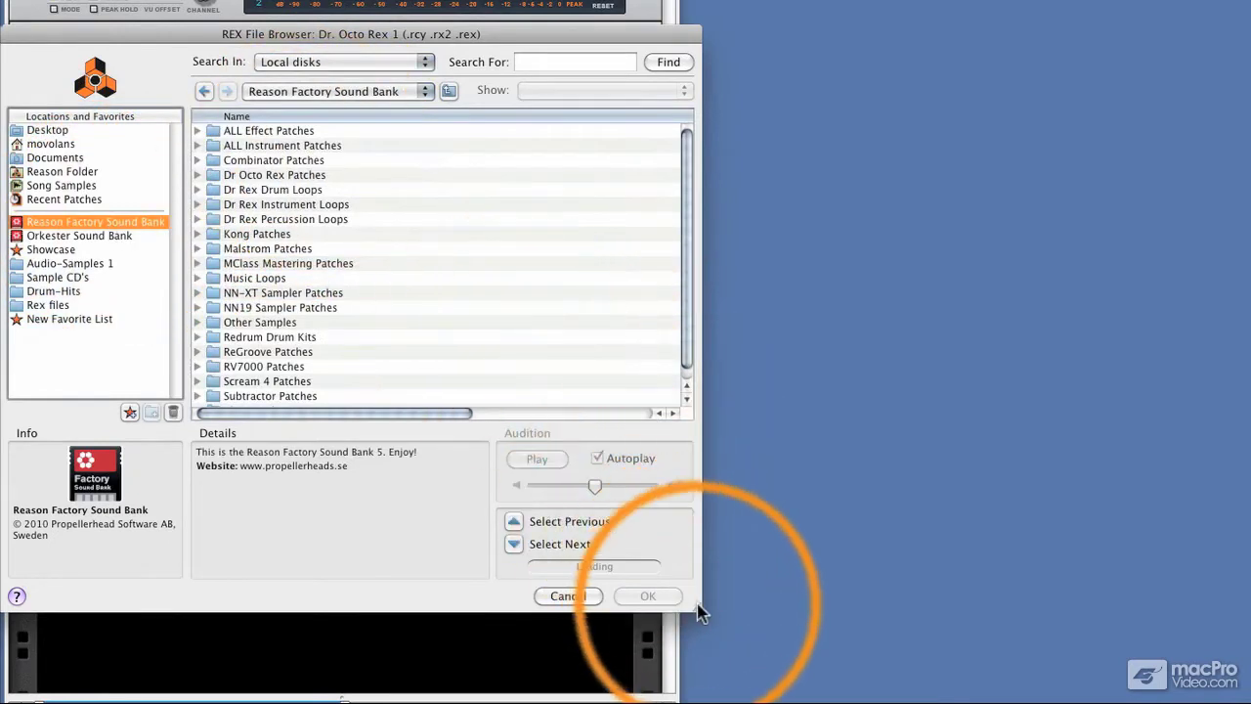
{"action": "left_click_drag", "start_coordinate": [696, 607], "coordinate": [664, 703]}
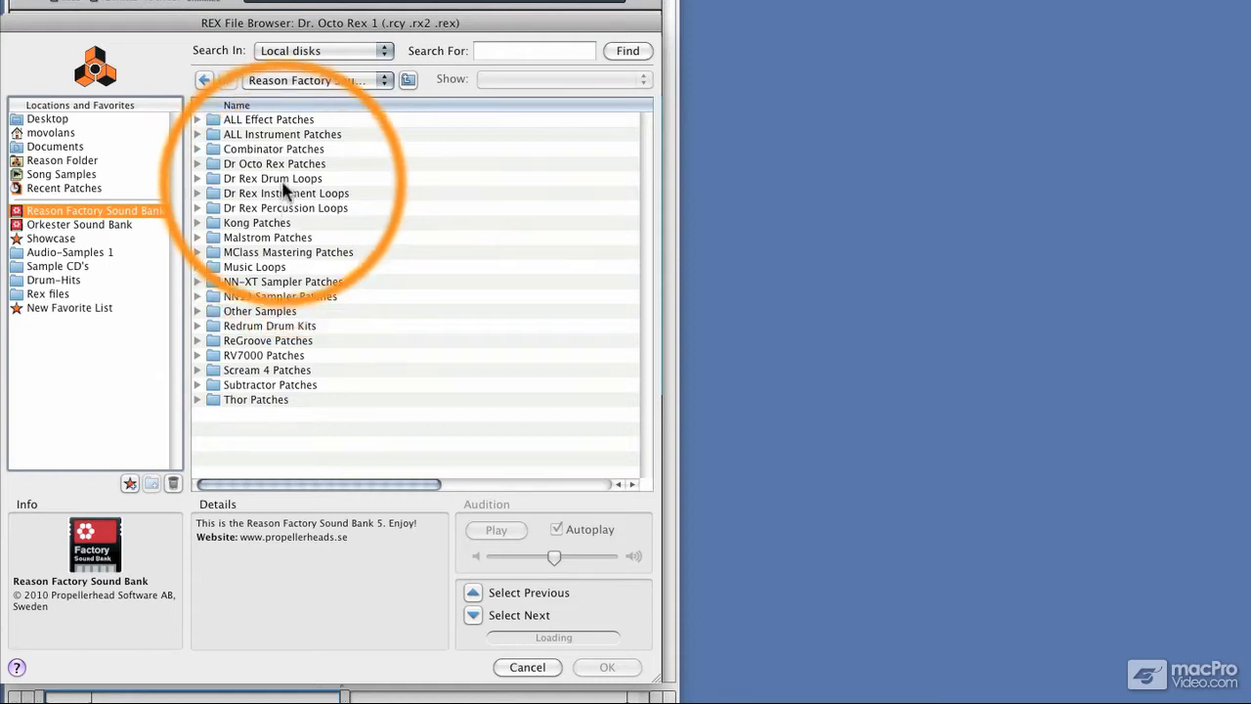
Step: Go into Dr Rex Drum Loops > Chemical Beats and preview Chm01_Brassics
{"action": "double_click", "coordinate": [284, 180]}
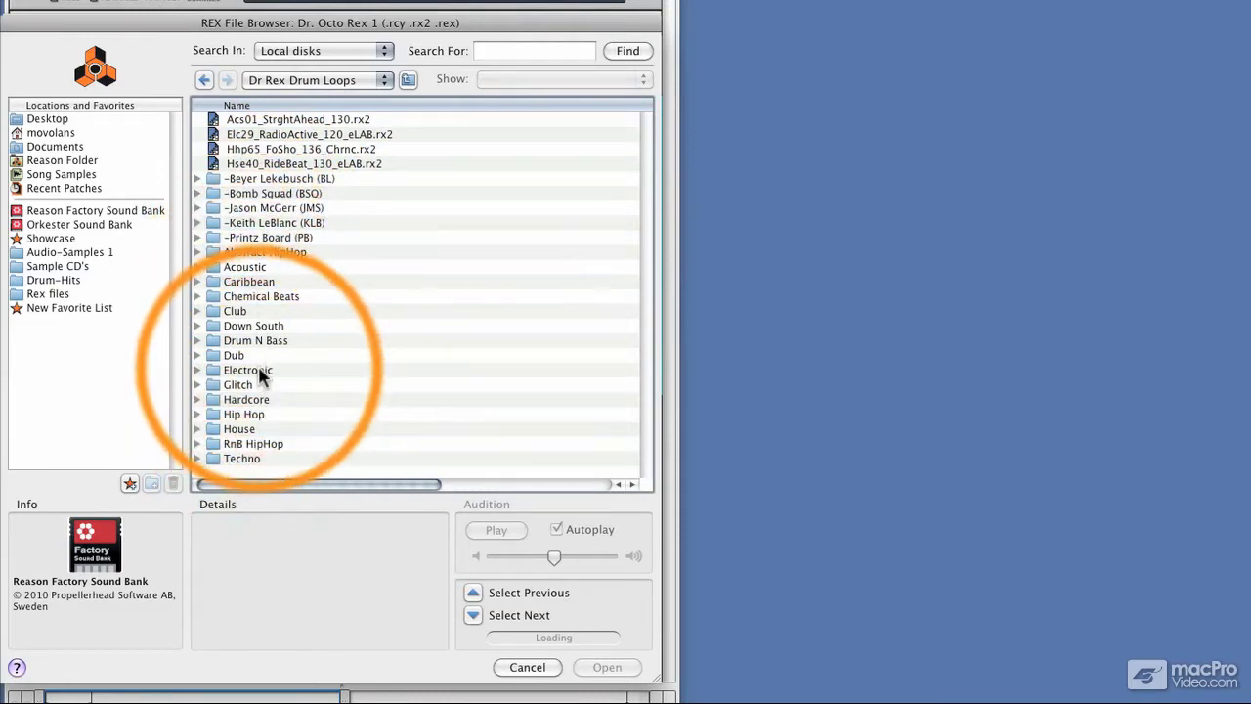
{"action": "double_click", "coordinate": [260, 297]}
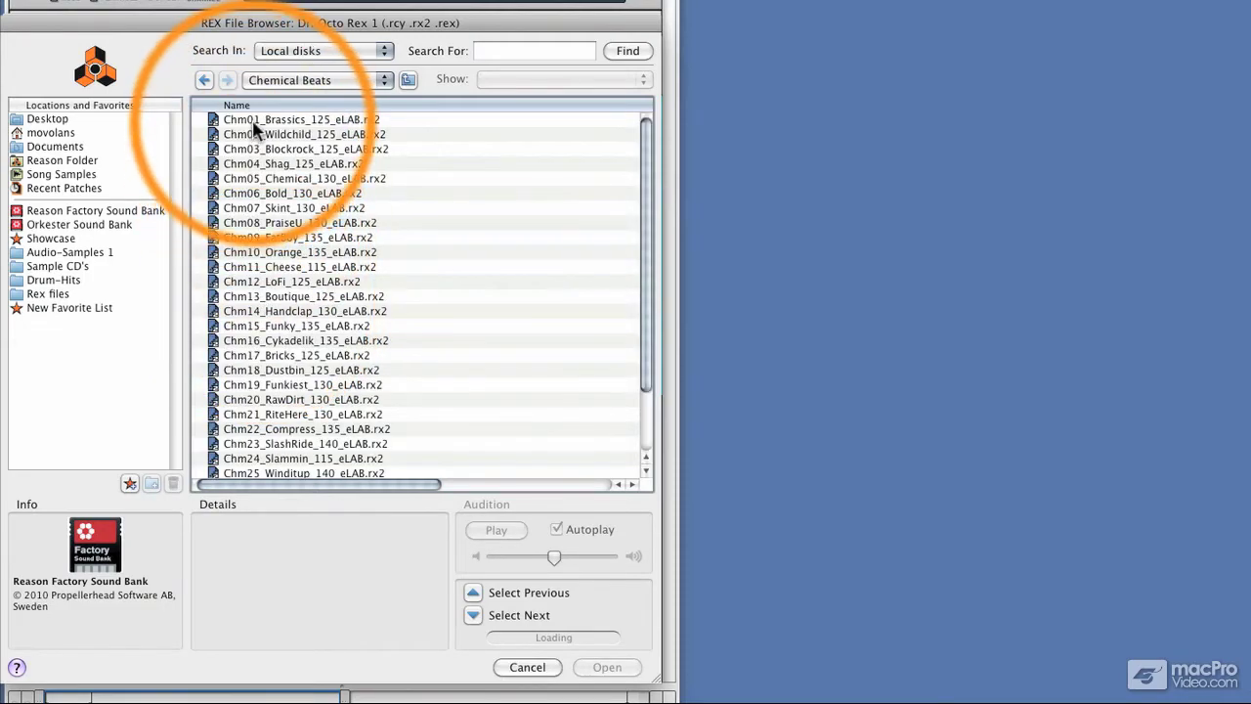
{"action": "left_click", "coordinate": [253, 121]}
Step: Load Chm01_Brassics_125_eLAB.rx2 into slot 7 and start it playing in Dr.OctoRex
{"action": "double_click", "coordinate": [253, 121]}
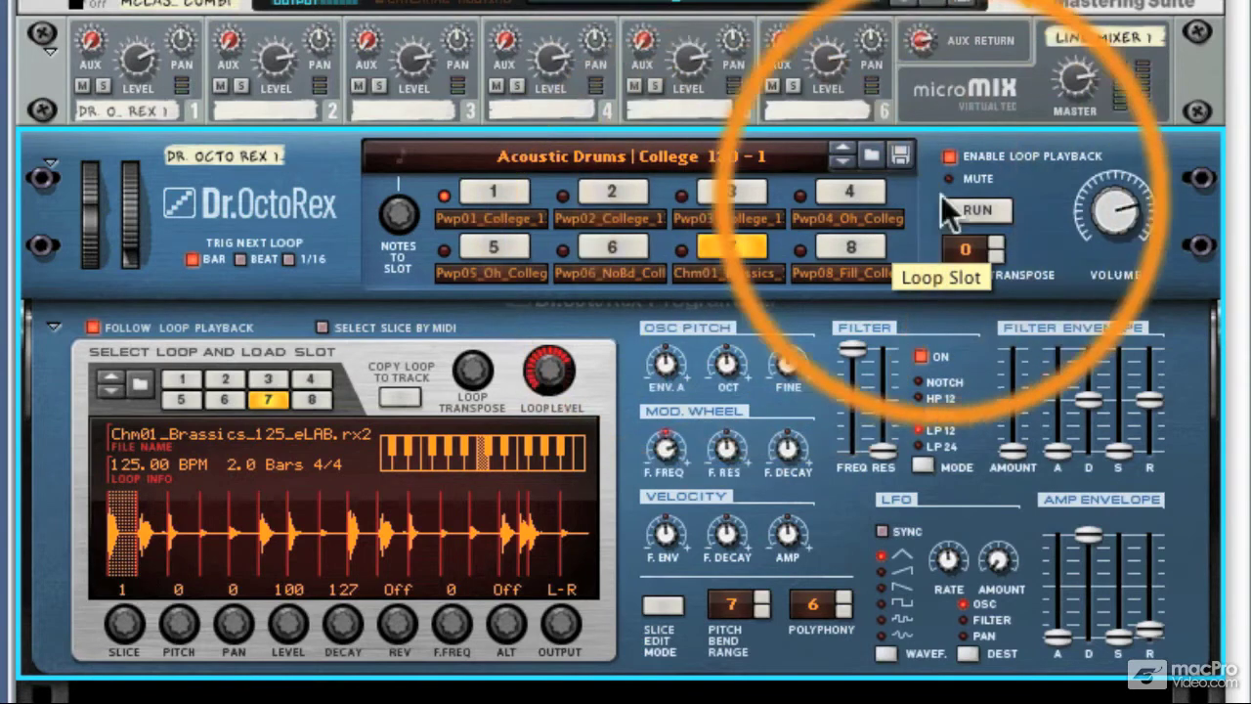
{"action": "left_click", "coordinate": [967, 212]}
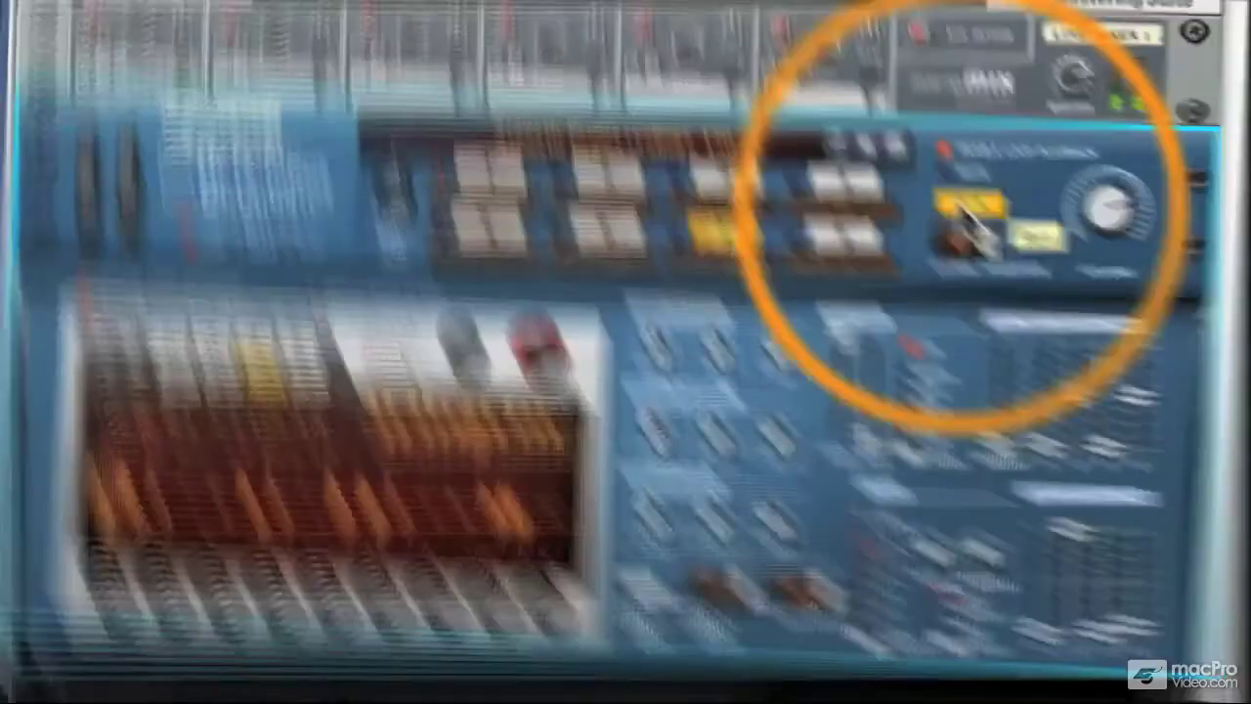
{"action": "left_click", "coordinate": [133, 197]}
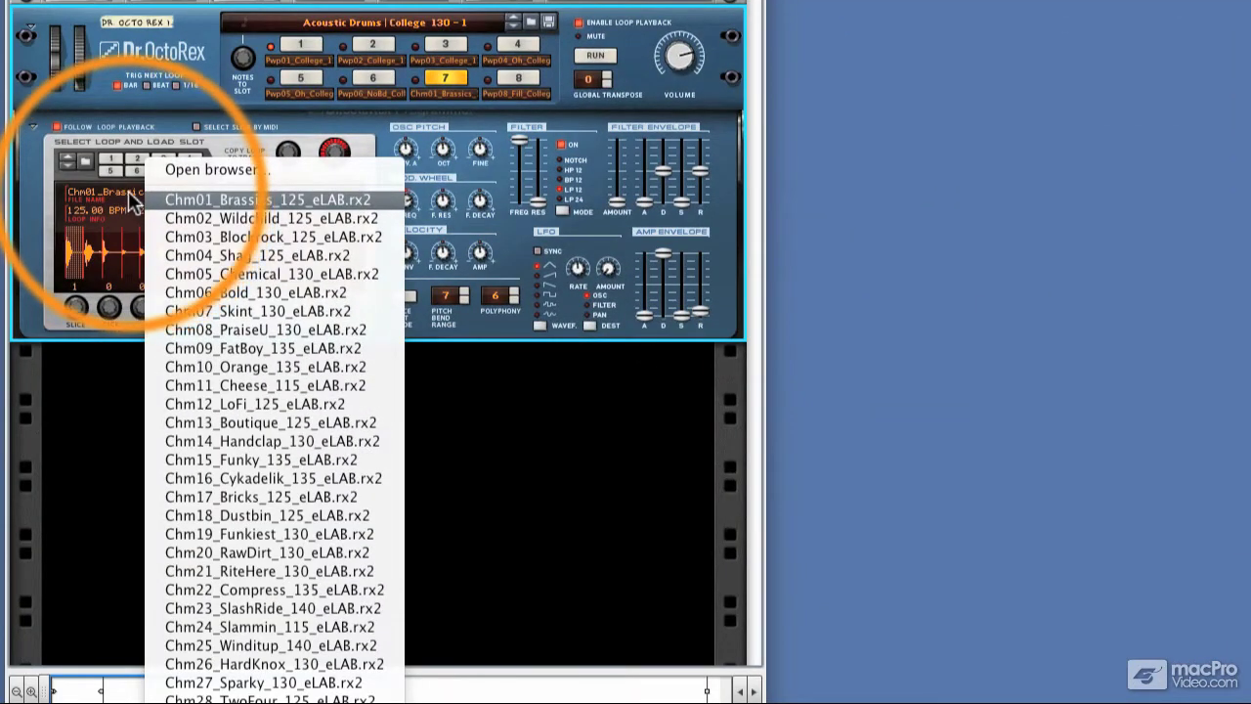
Step: Swap slot 7's loop for Chm03_Blockrock_125_eLAB.rx2 from the folder's loop list and play it
{"action": "left_click", "coordinate": [133, 196]}
{"action": "left_click", "coordinate": [133, 197]}
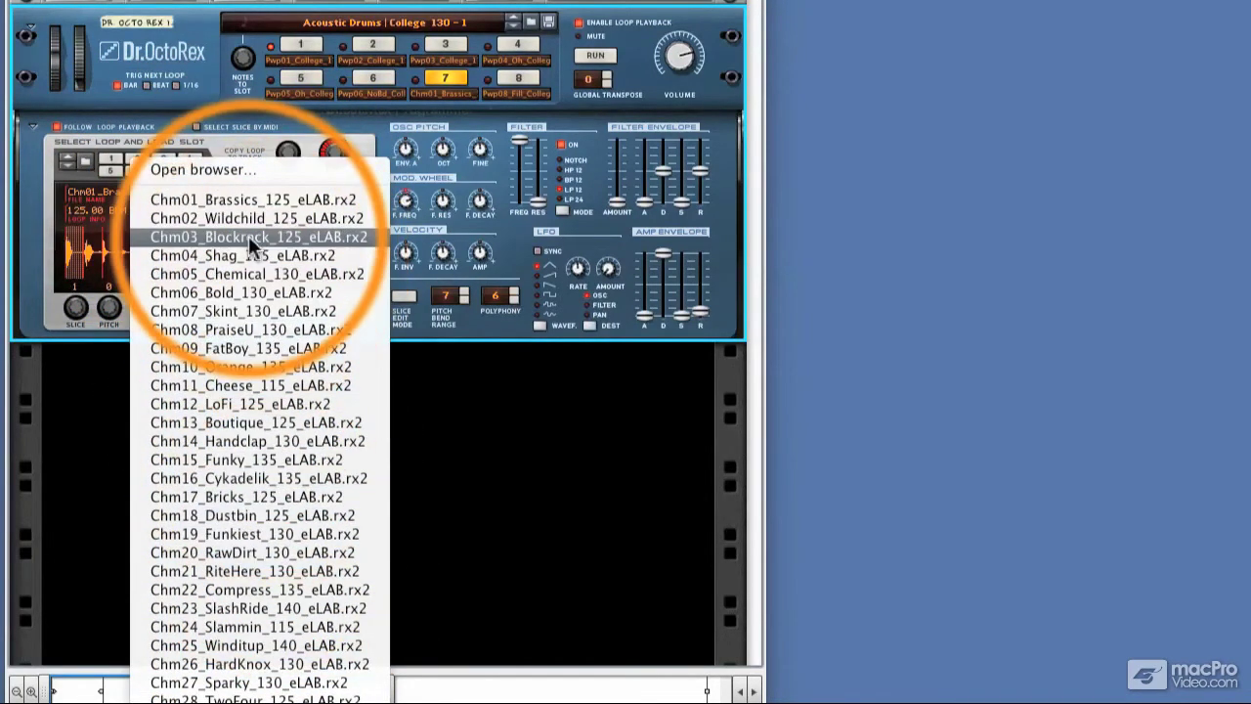
{"action": "left_click", "coordinate": [251, 240]}
{"action": "left_click", "coordinate": [592, 58]}
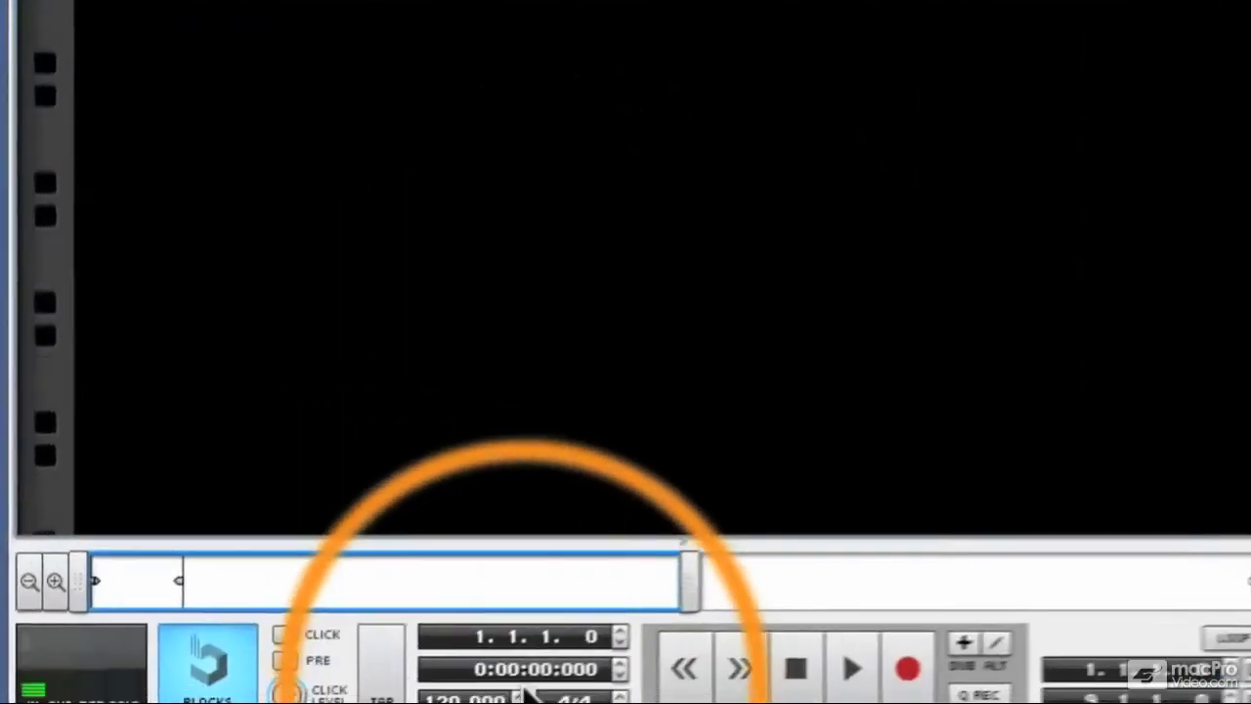
Step: Raise the transport tempo to 138 BPM, then stop Dr.OctoRex playback
{"action": "left_click", "coordinate": [592, 678]}
{"action": "left_click", "coordinate": [592, 678]}
{"action": "left_click", "coordinate": [592, 678]}
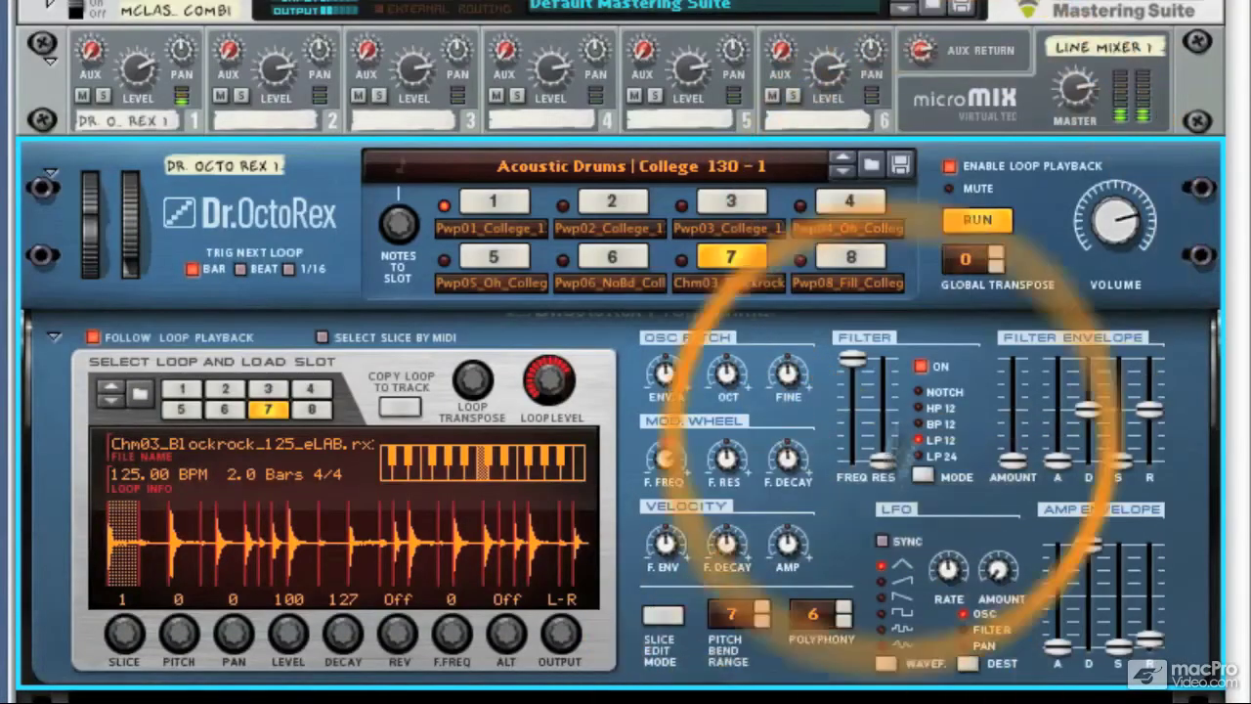
{"action": "left_click", "coordinate": [982, 220]}
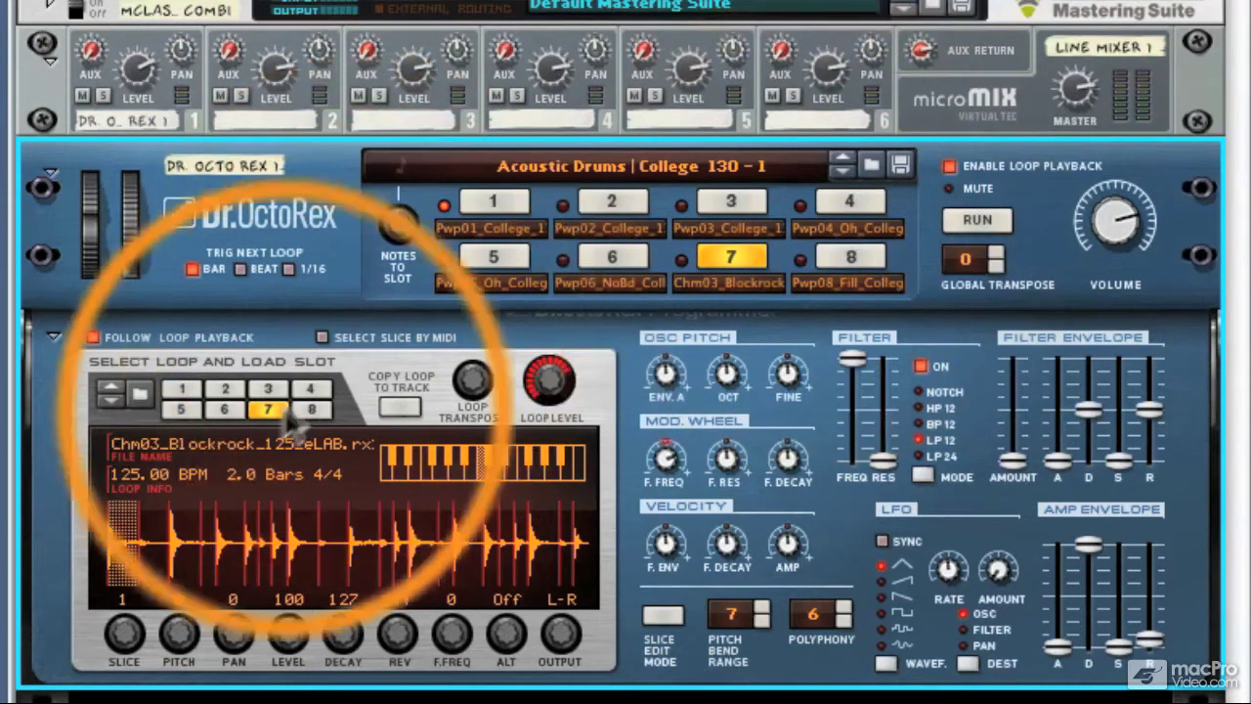
Step: In slot 7's loop browser, go back up to the Reason Factory Sound Bank
{"action": "left_click", "coordinate": [141, 392]}
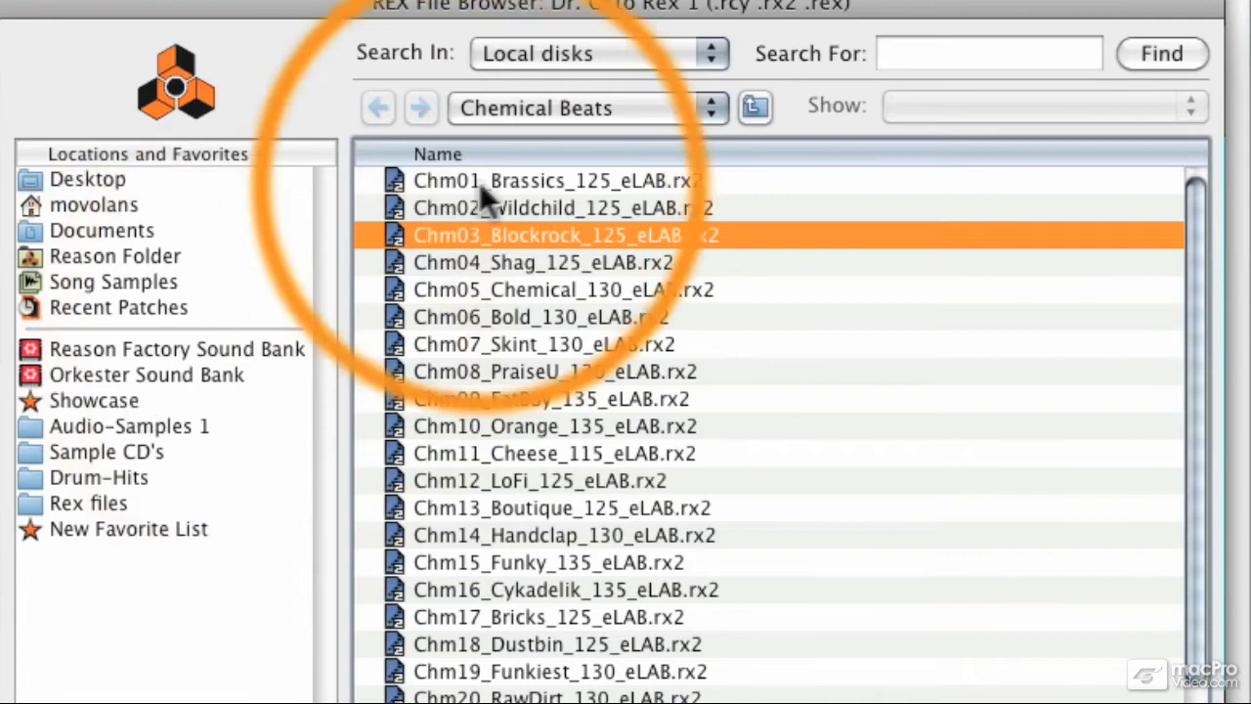
{"action": "left_click", "coordinate": [550, 112]}
{"action": "left_click", "coordinate": [559, 129]}
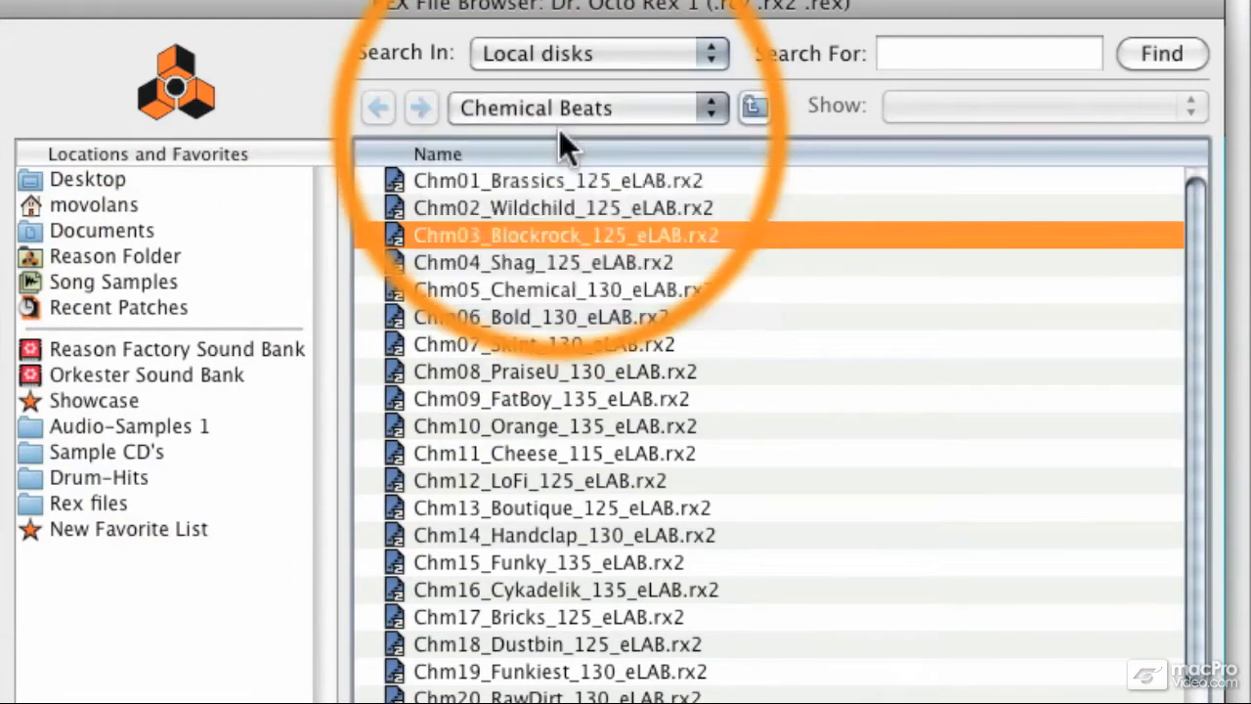
{"action": "left_click", "coordinate": [557, 112]}
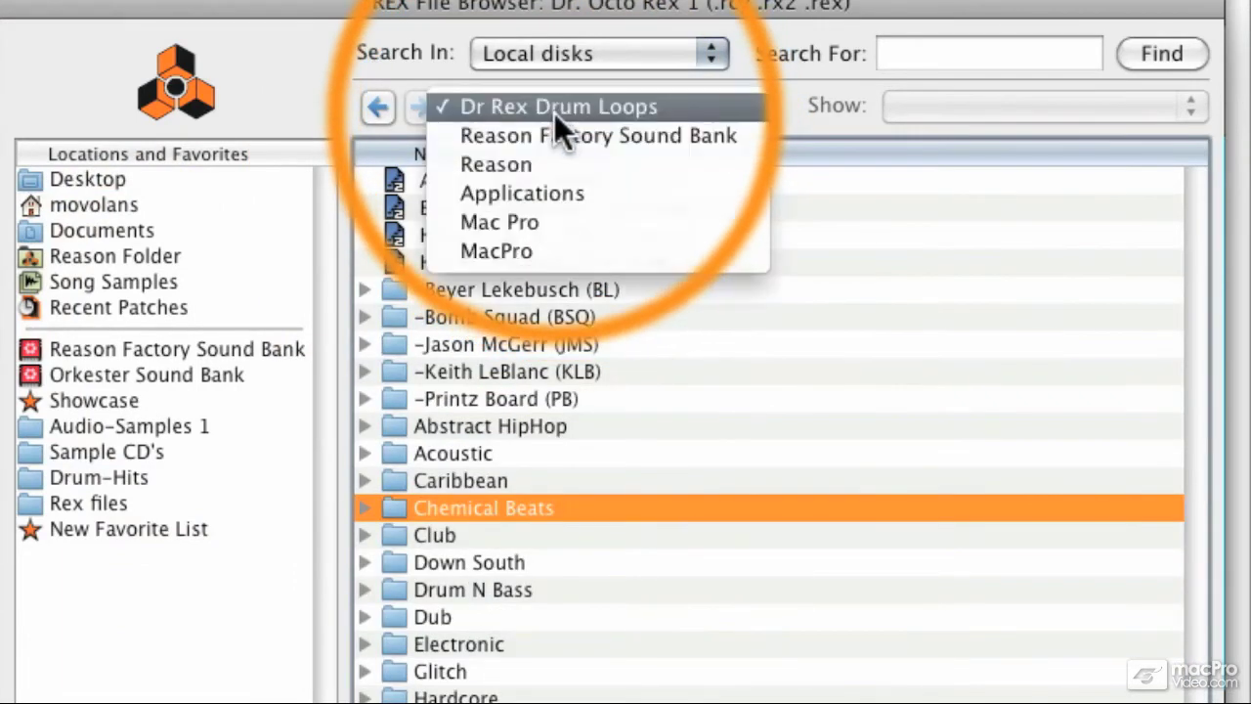
{"action": "left_click", "coordinate": [564, 129]}
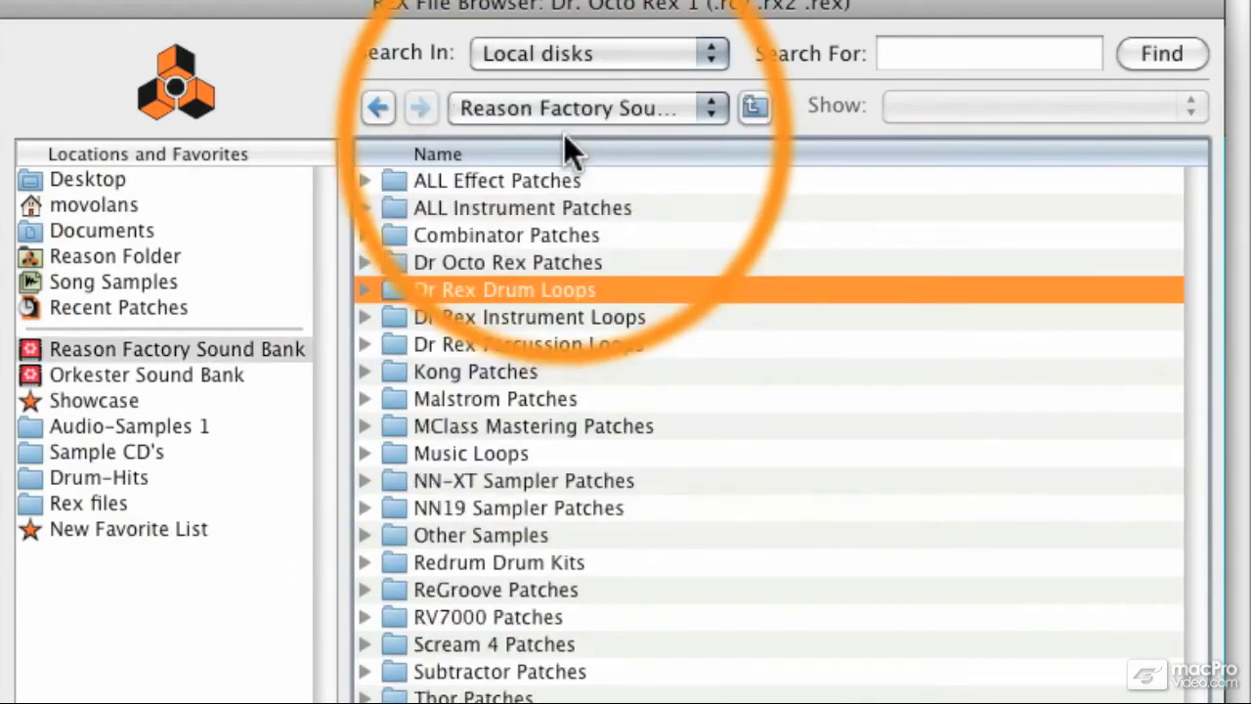
Step: Load ElGt_Bboct_115.rx2 from Dr Rex Instrument Loops > Guitar Loops > Telecaster Rhythm 115 bpm
{"action": "left_click", "coordinate": [534, 315]}
{"action": "double_click", "coordinate": [535, 316]}
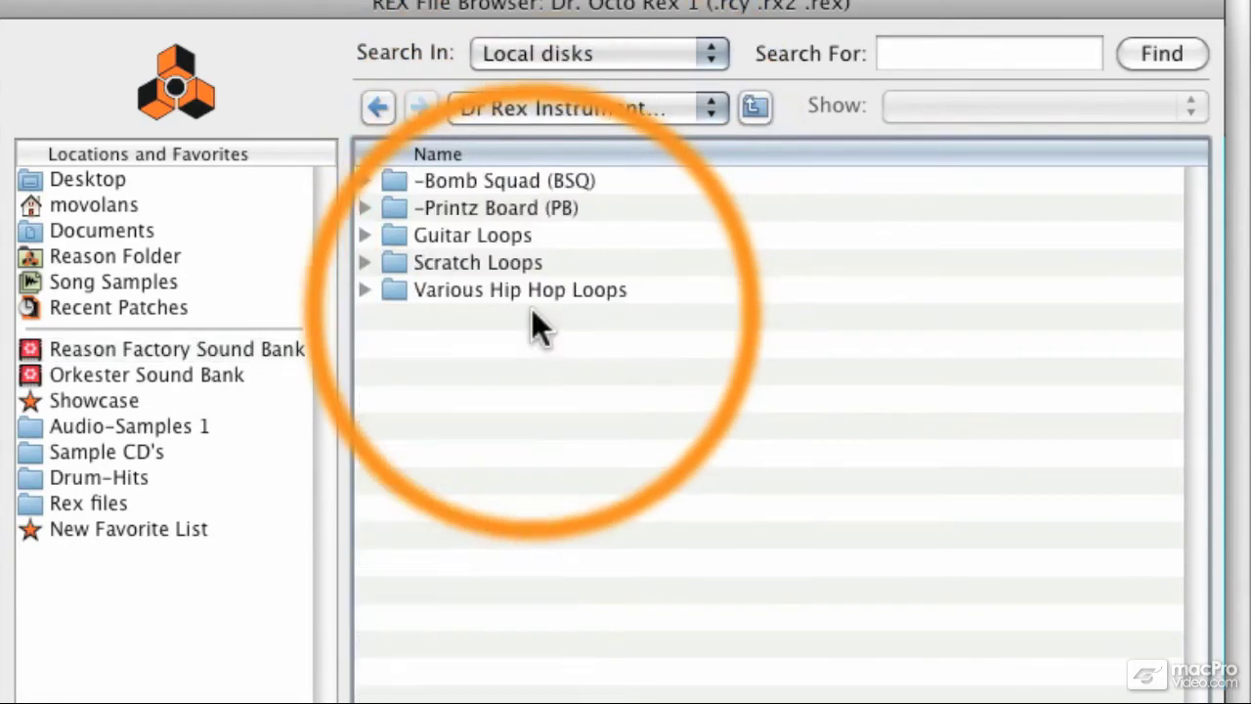
{"action": "double_click", "coordinate": [512, 235]}
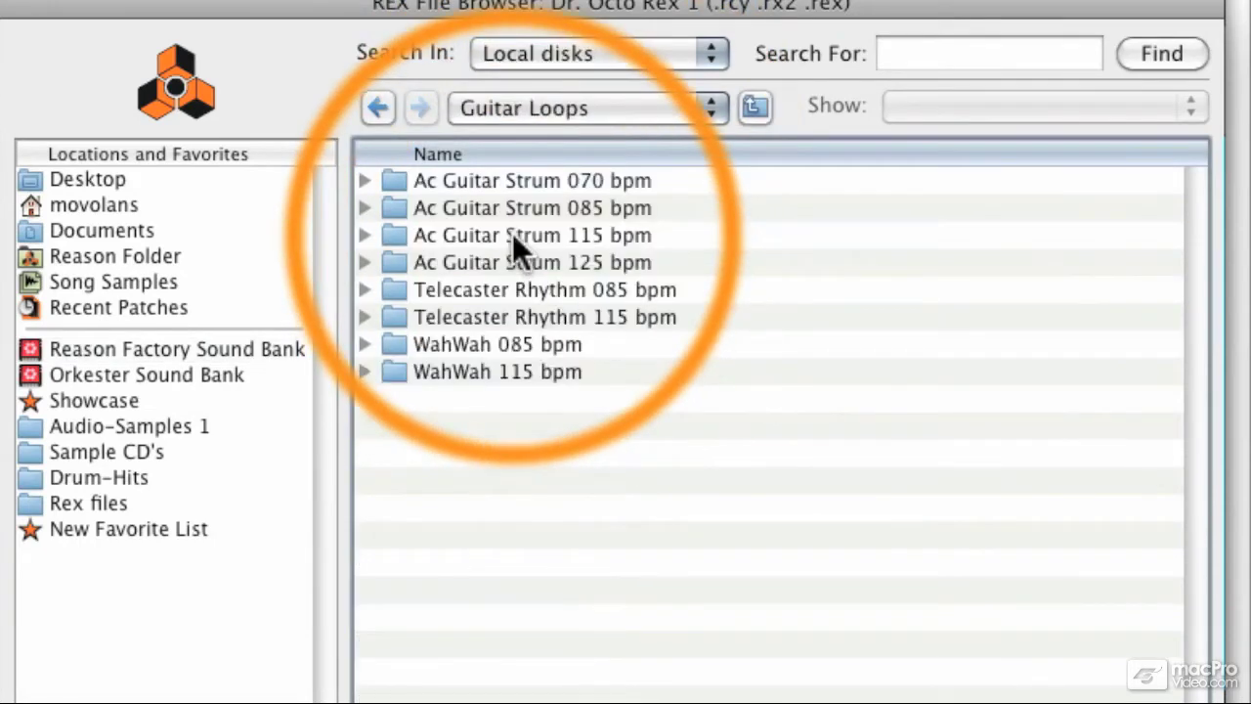
{"action": "double_click", "coordinate": [504, 315]}
{"action": "double_click", "coordinate": [480, 177]}
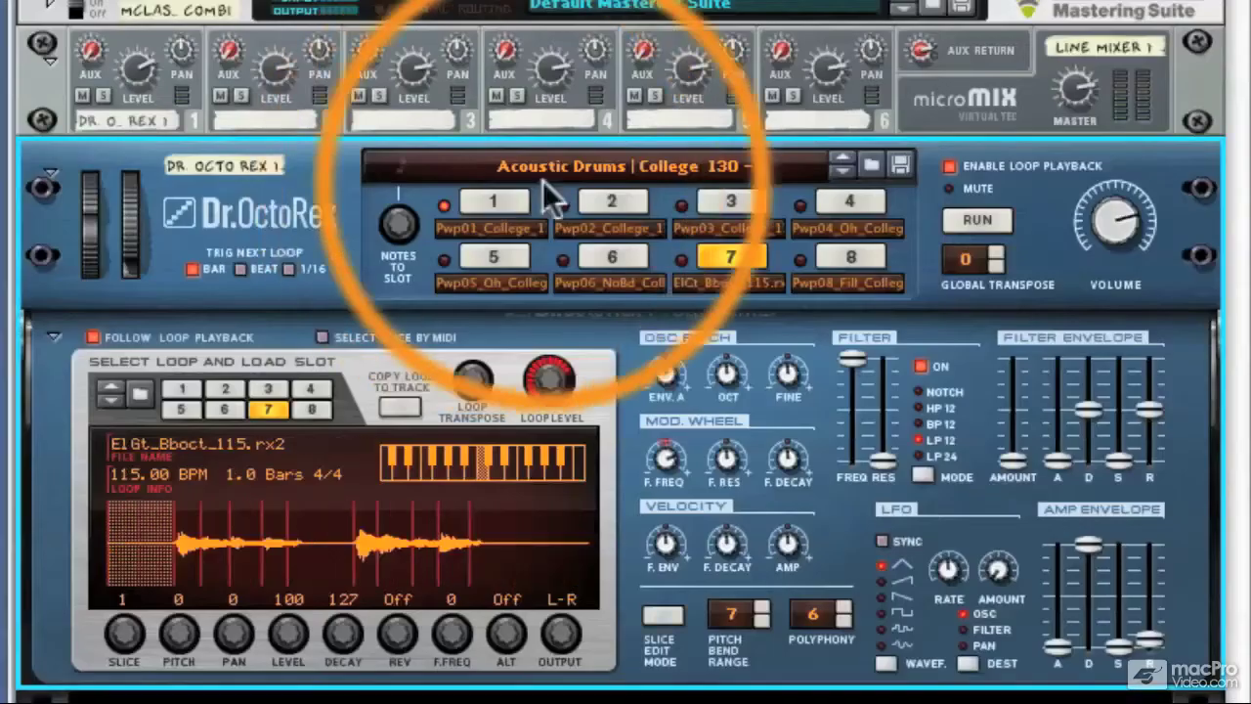
Step: Play slot 7, step forward three loops to ElGt_Goct_115.rx2, then stop playback
{"action": "left_click", "coordinate": [957, 222]}
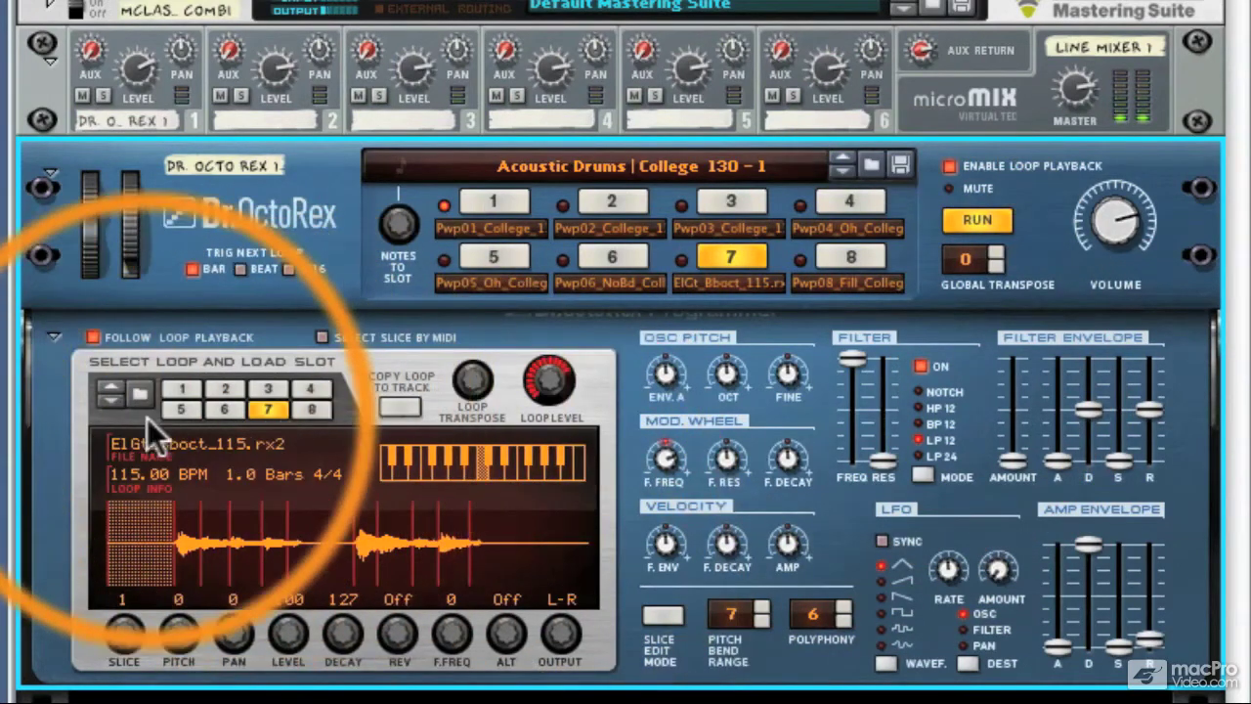
{"action": "left_click", "coordinate": [112, 402]}
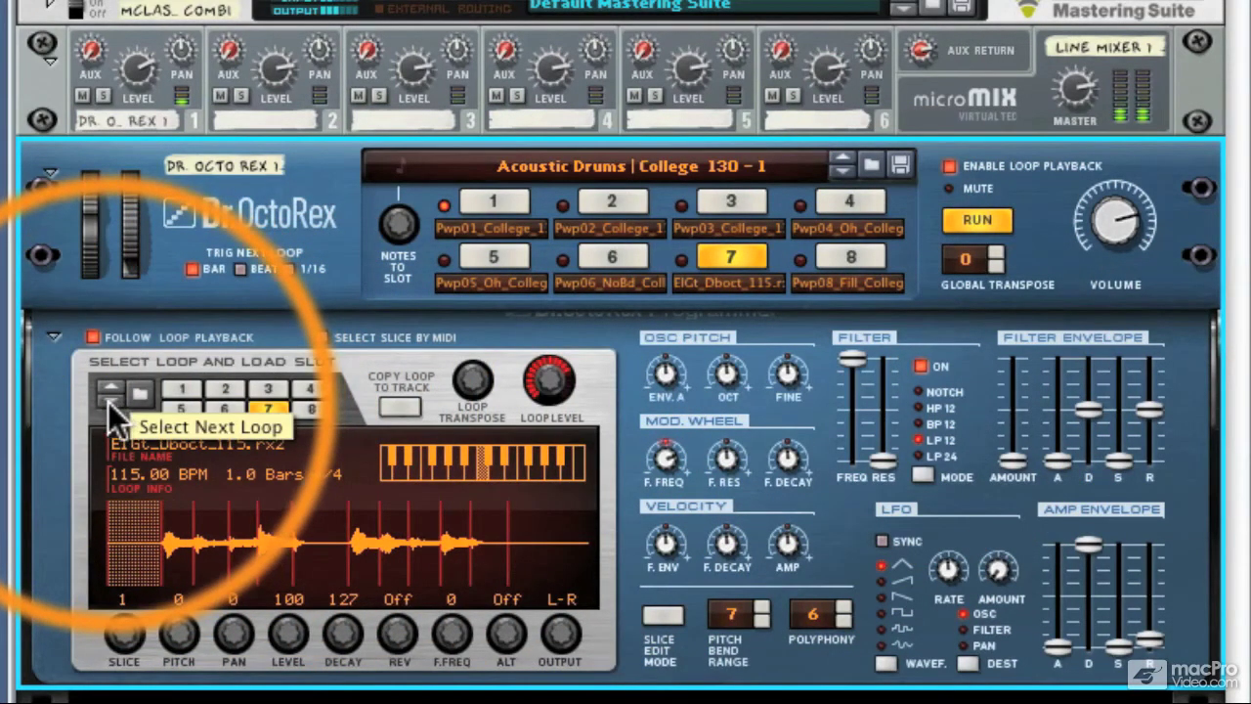
{"action": "left_click", "coordinate": [107, 404]}
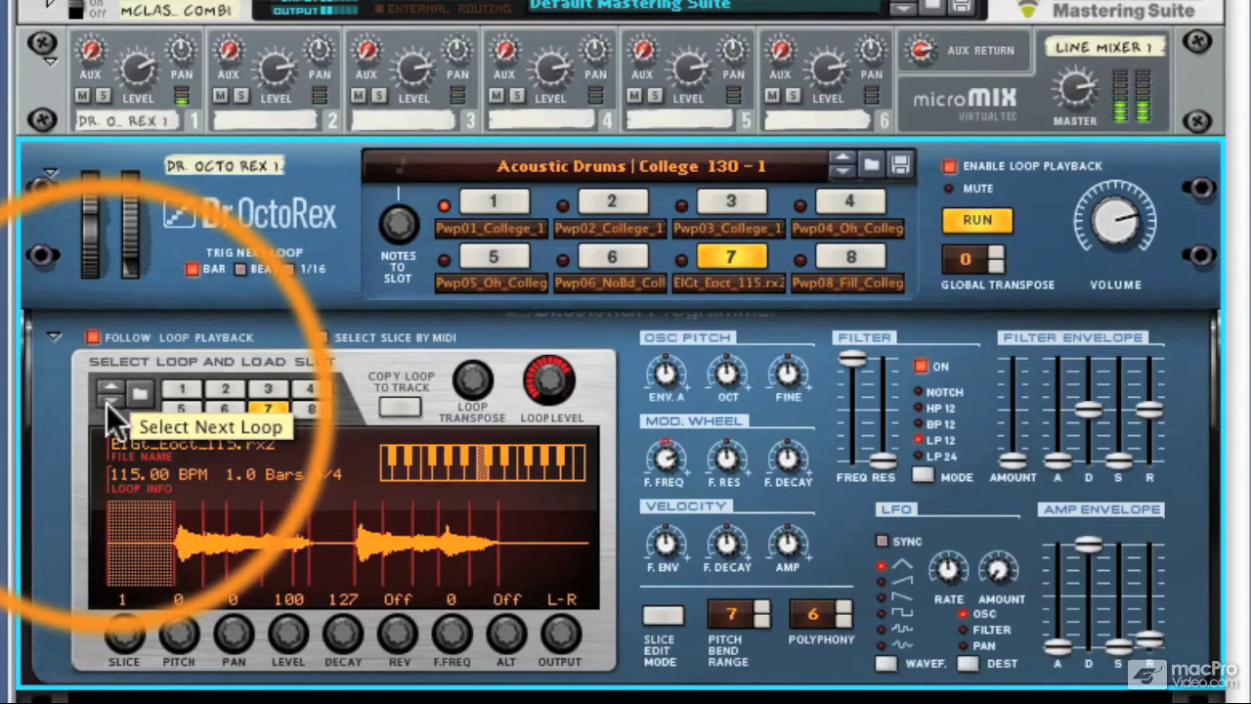
{"action": "left_click", "coordinate": [107, 403]}
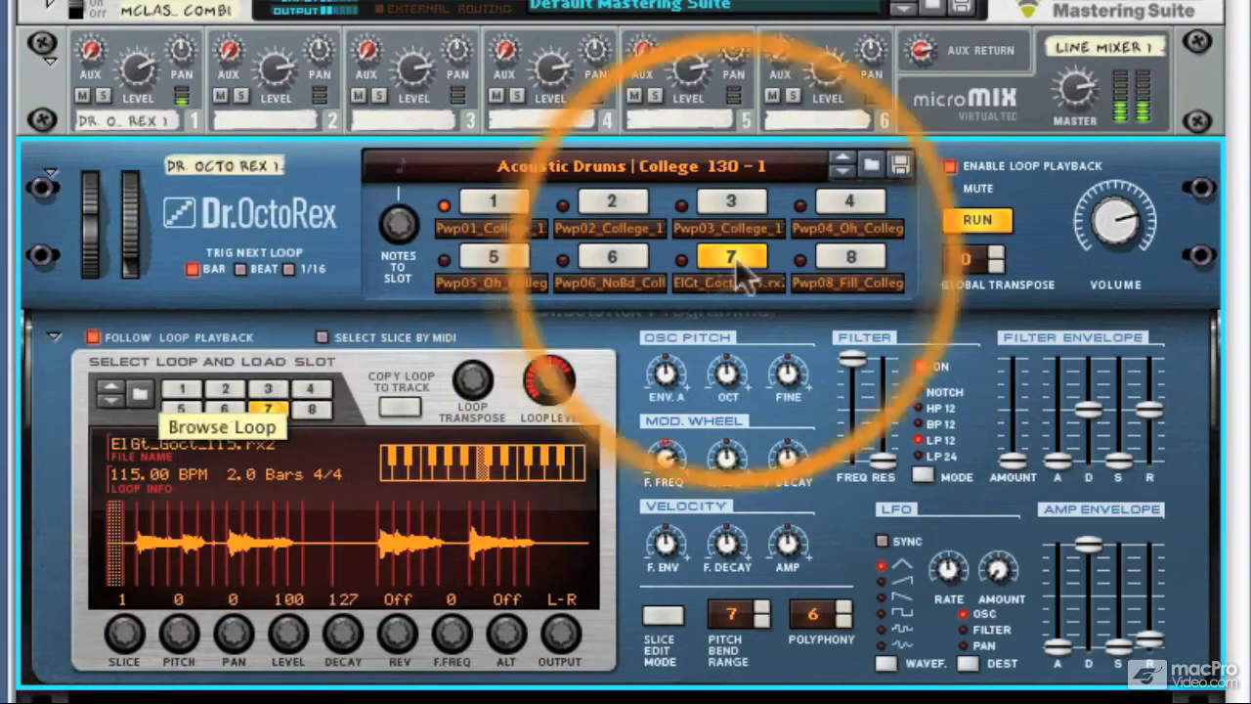
{"action": "left_click", "coordinate": [980, 219]}
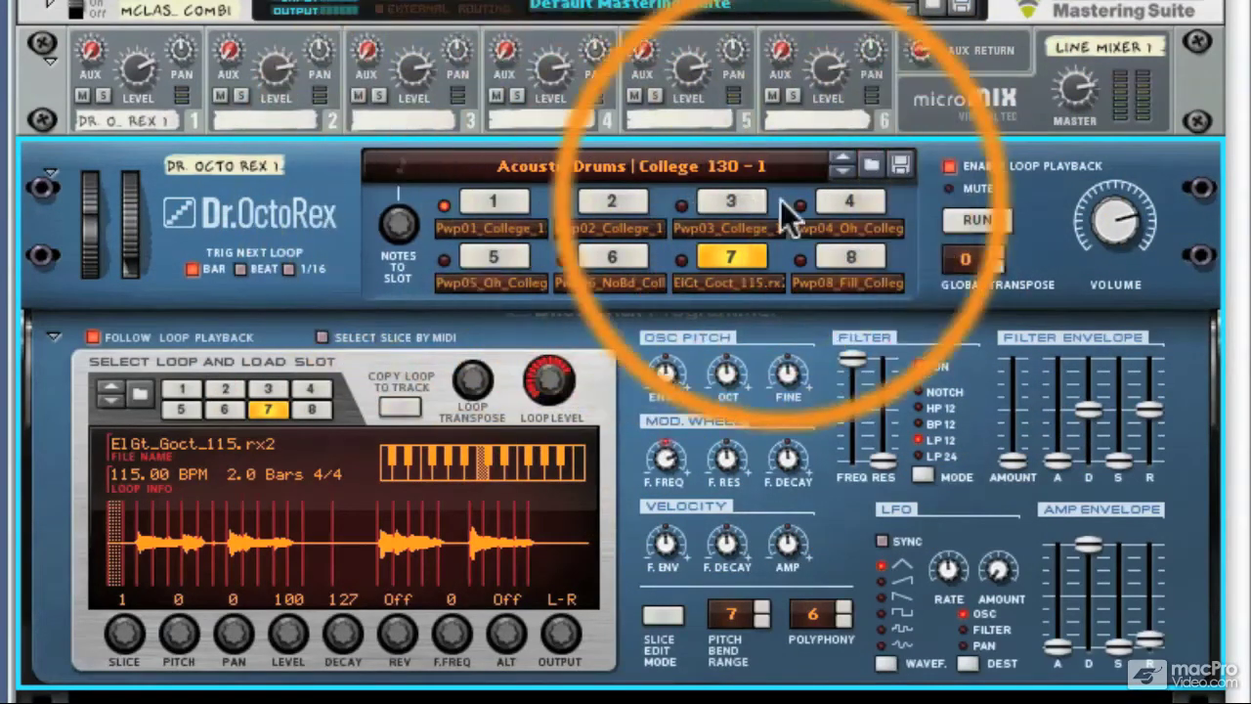
Step: Browse Dr.OctoRex patches in the Reason Factory Sound Bank's Dr Octo Rex Patches folder
{"action": "left_click", "coordinate": [870, 166]}
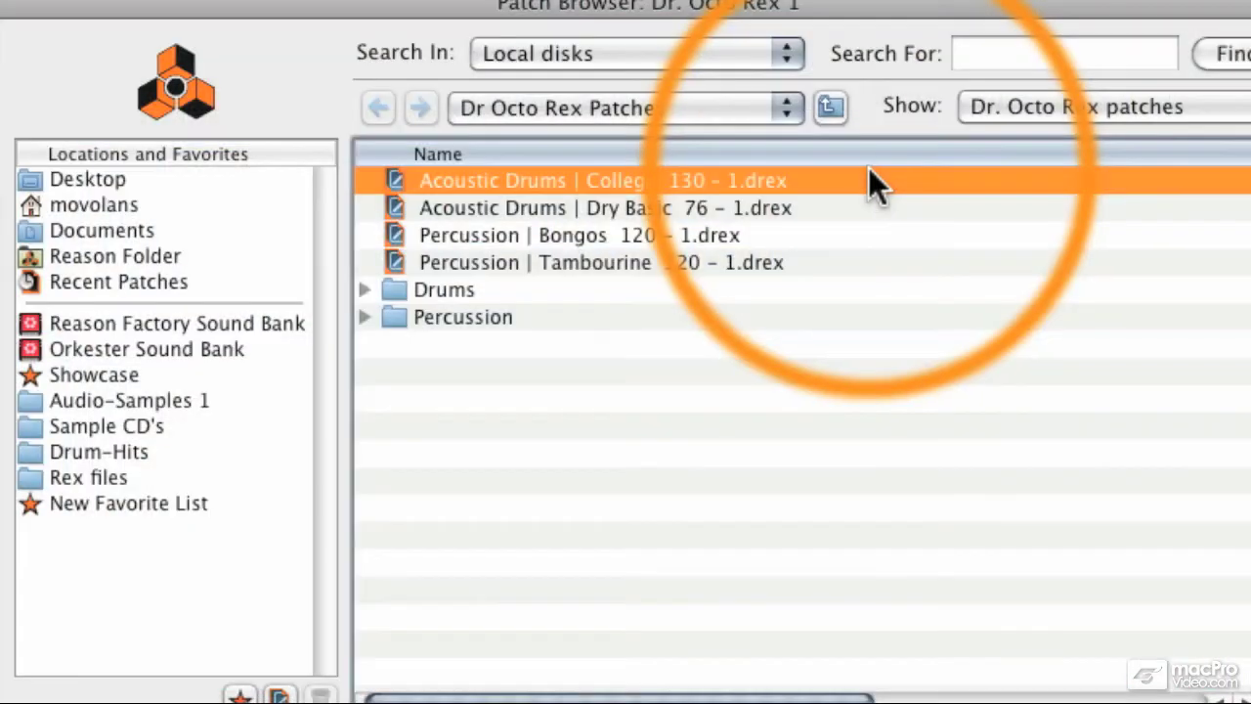
{"action": "left_click", "coordinate": [652, 123]}
{"action": "left_click", "coordinate": [631, 134]}
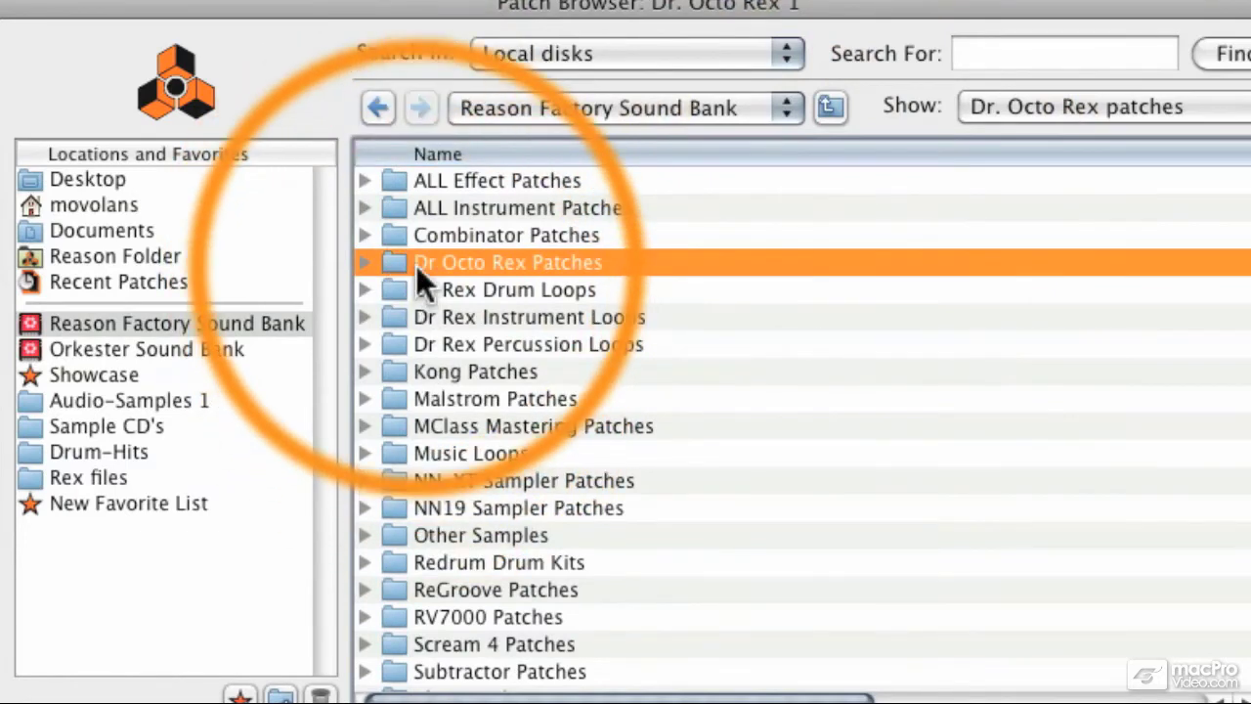
{"action": "double_click", "coordinate": [587, 262]}
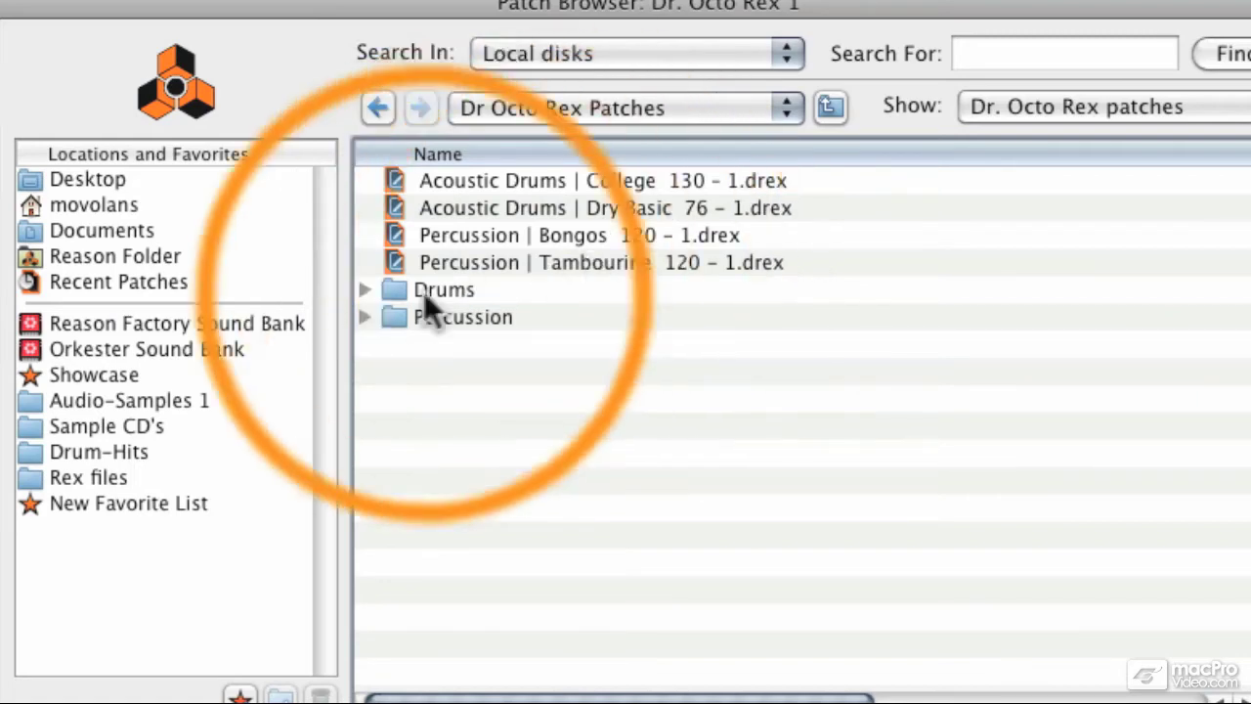
Step: Under Drums > Electronic Drums > Bomb Squad, load the Beats 110-121 bpm - 1 patch
{"action": "left_click", "coordinate": [364, 289]}
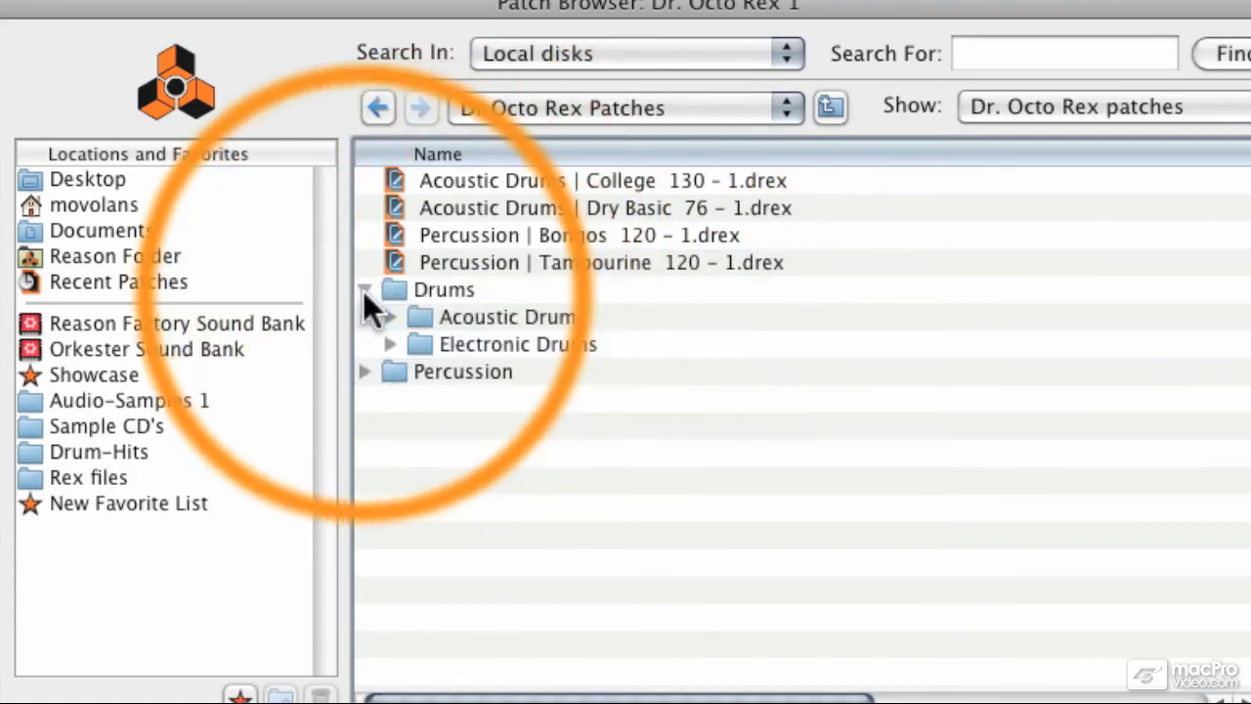
{"action": "left_click", "coordinate": [390, 344]}
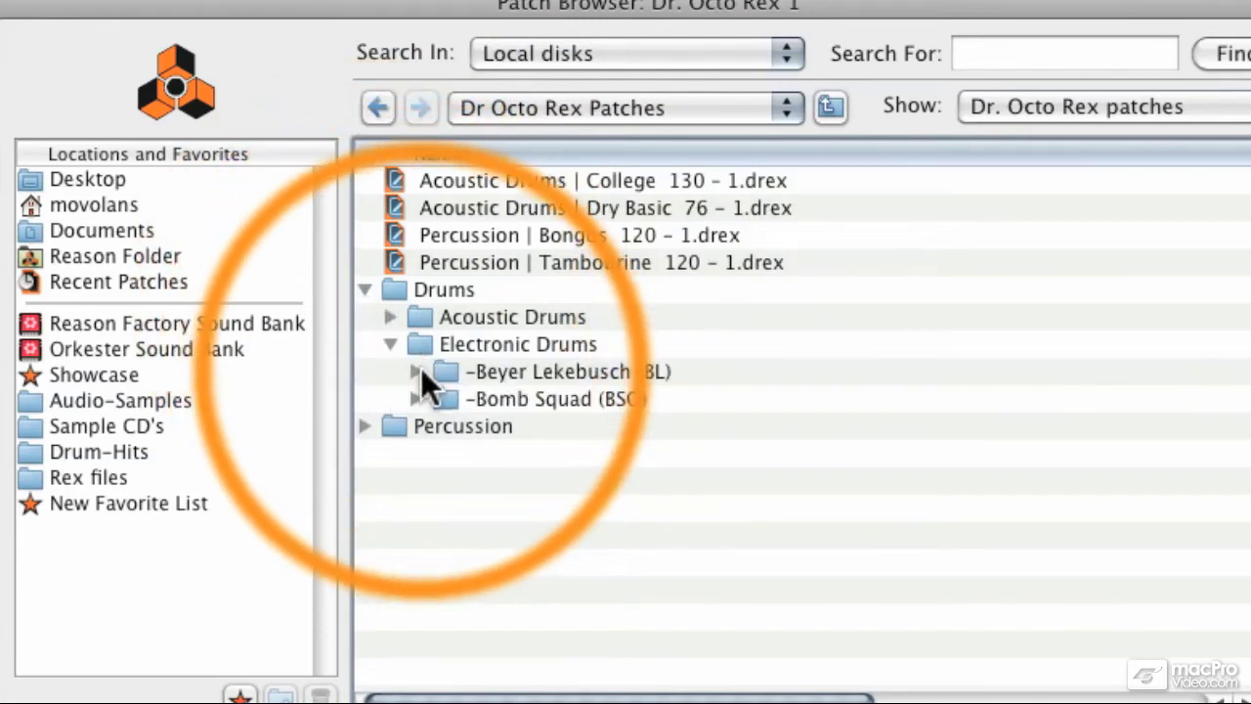
{"action": "left_click", "coordinate": [411, 371]}
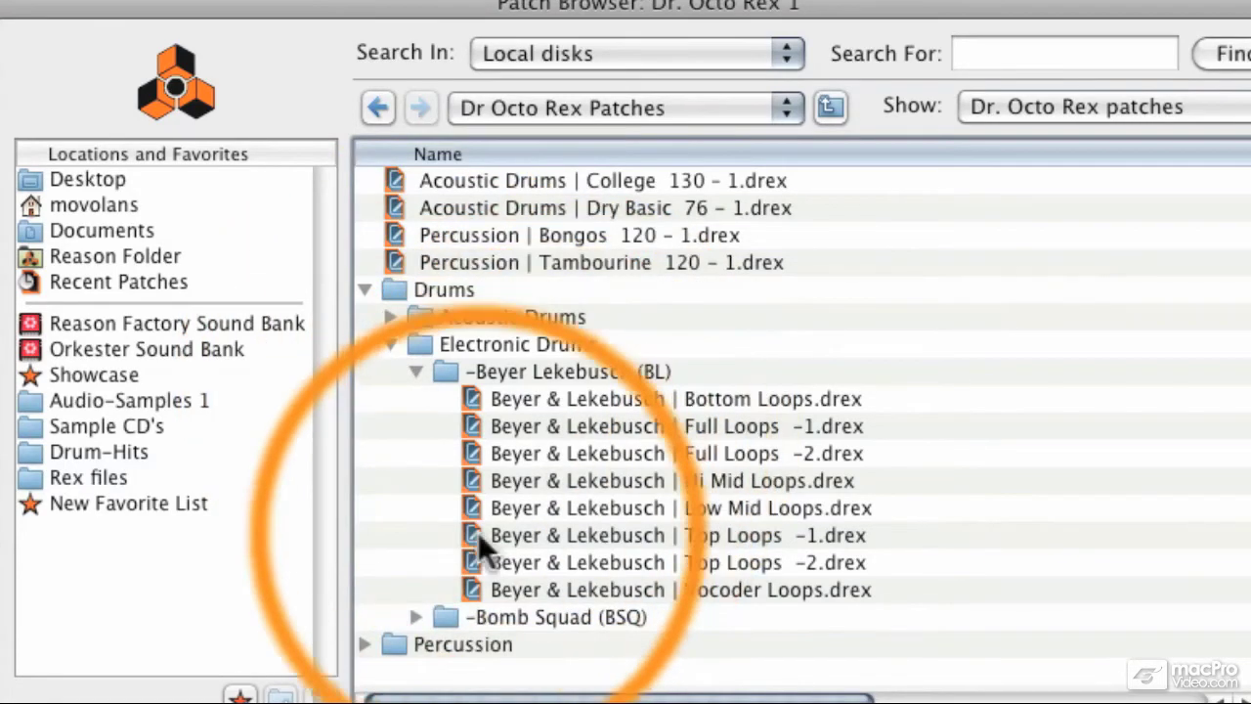
{"action": "left_click", "coordinate": [414, 618]}
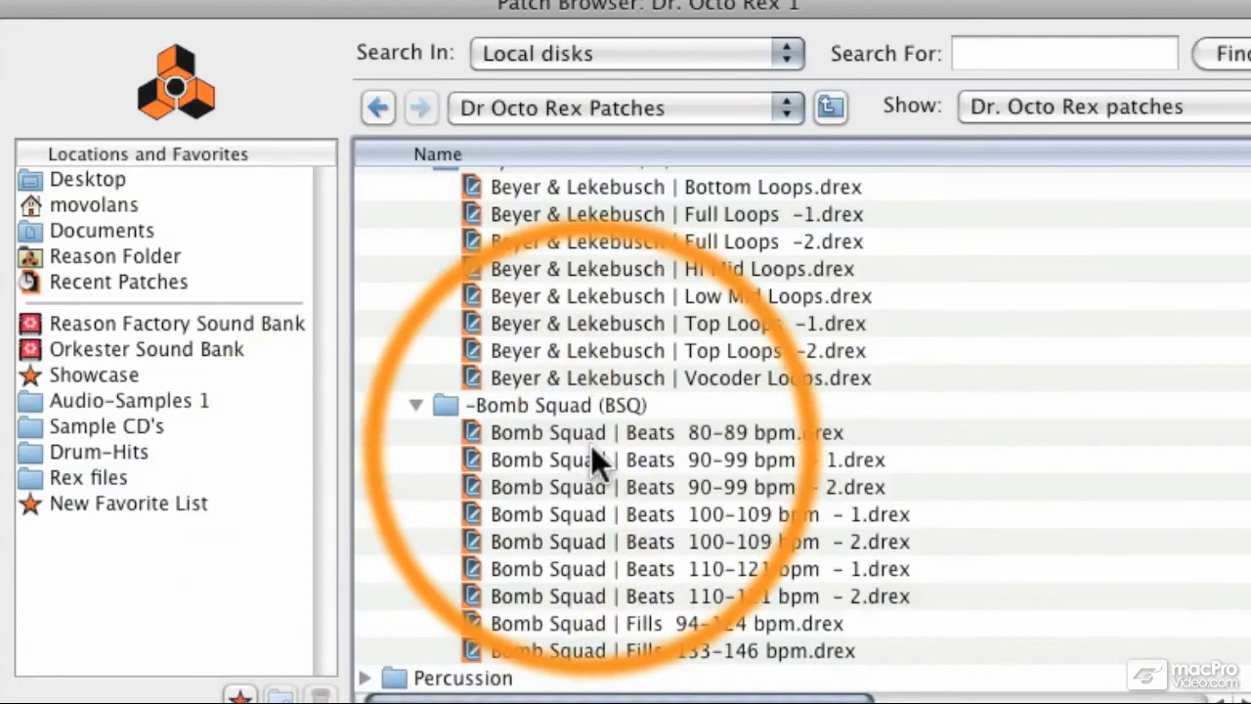
{"action": "double_click", "coordinate": [602, 567]}
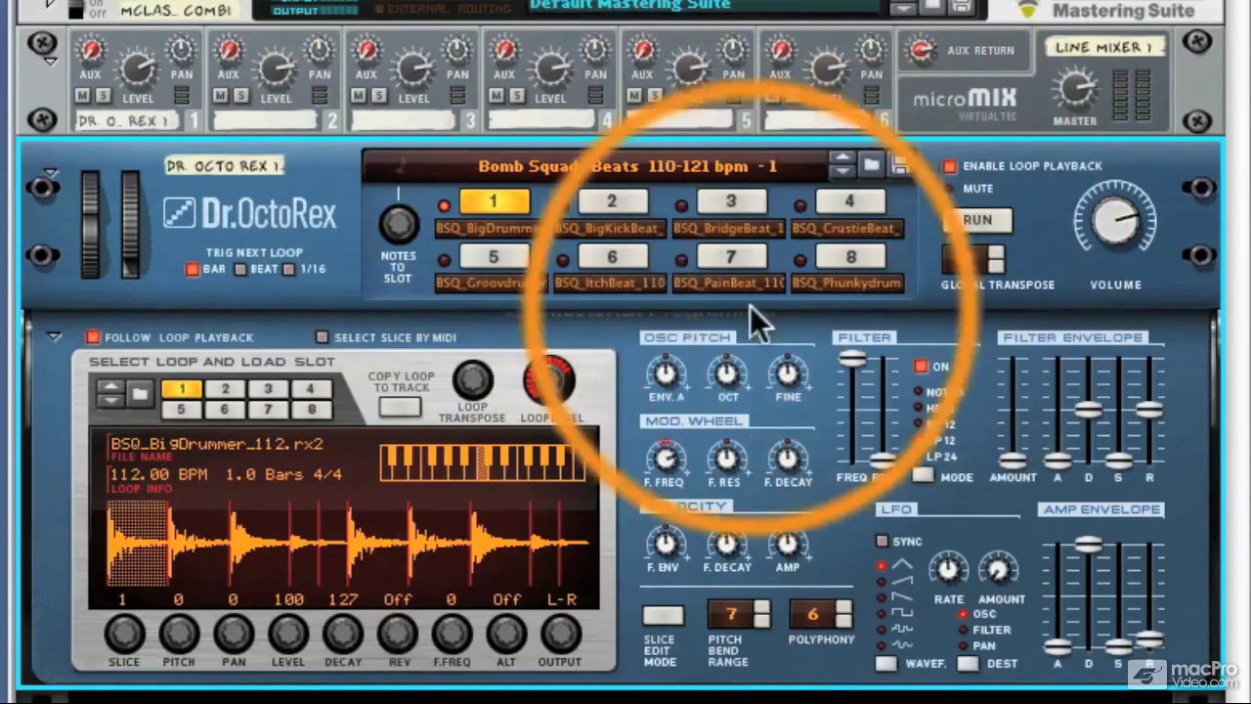
Step: Run the Bomb Squad loops, switching to slots 7, 2, 3 and 4, then stop
{"action": "left_click", "coordinate": [985, 222]}
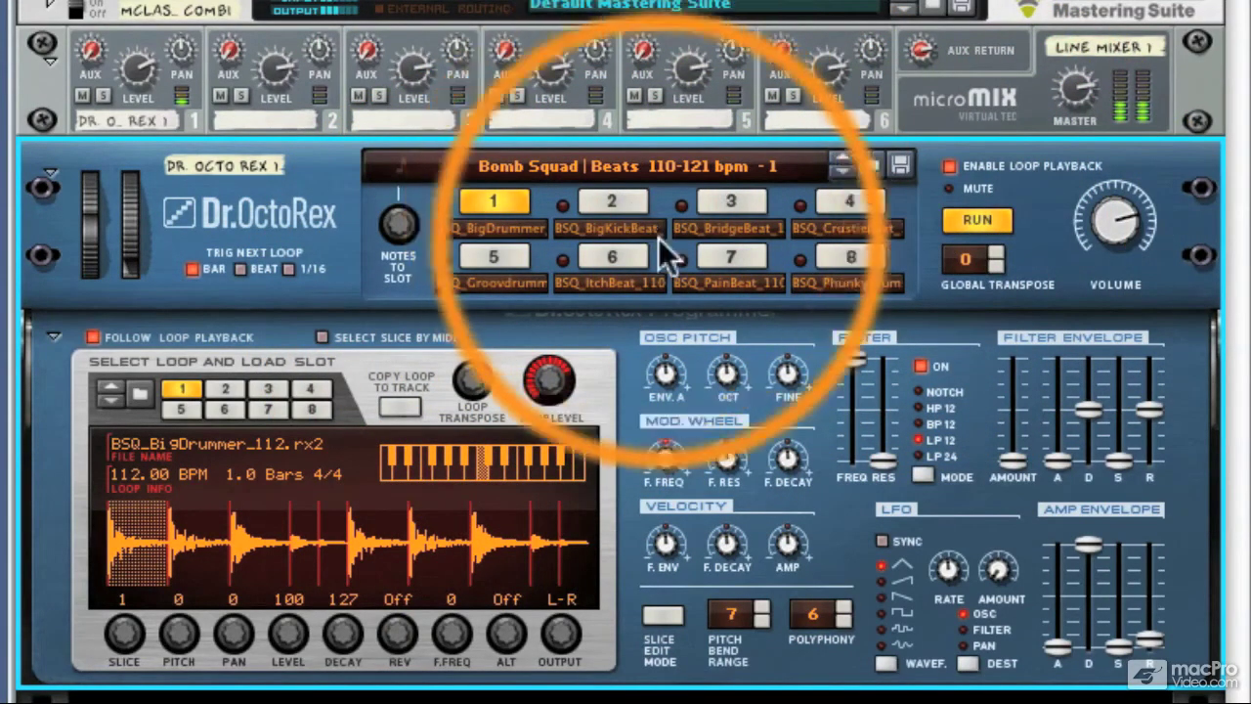
{"action": "left_click", "coordinate": [731, 256]}
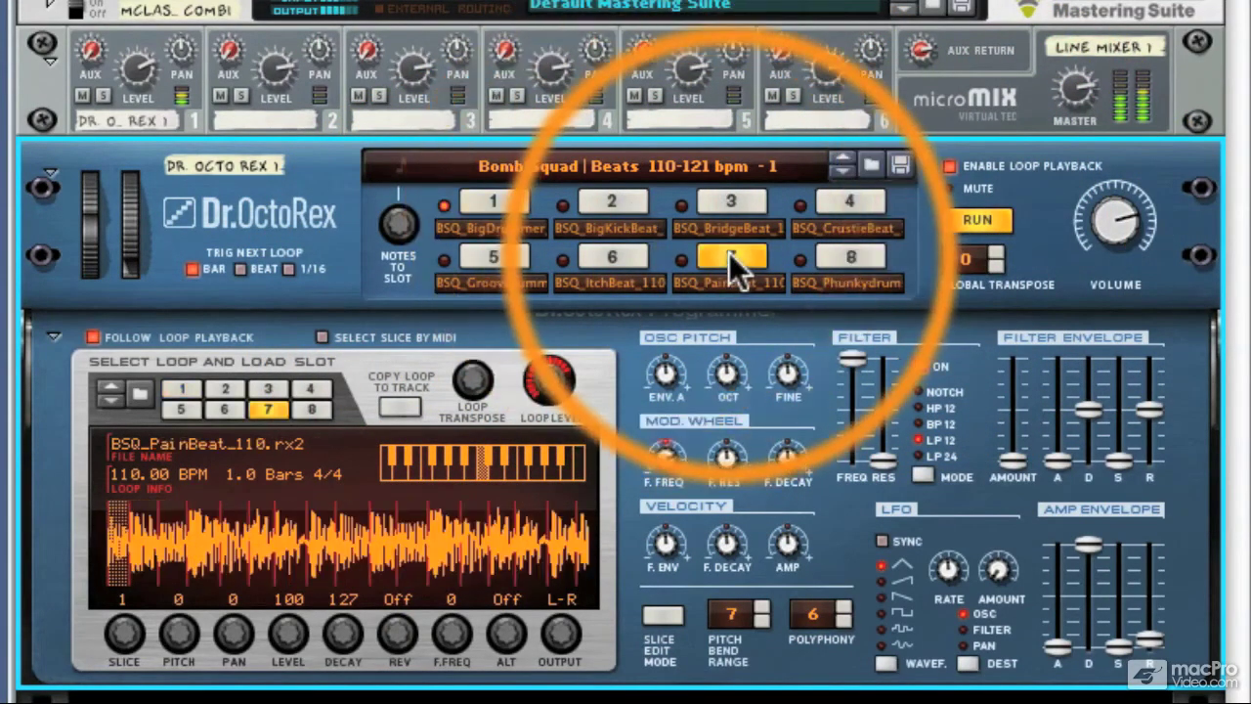
{"action": "left_click", "coordinate": [614, 203]}
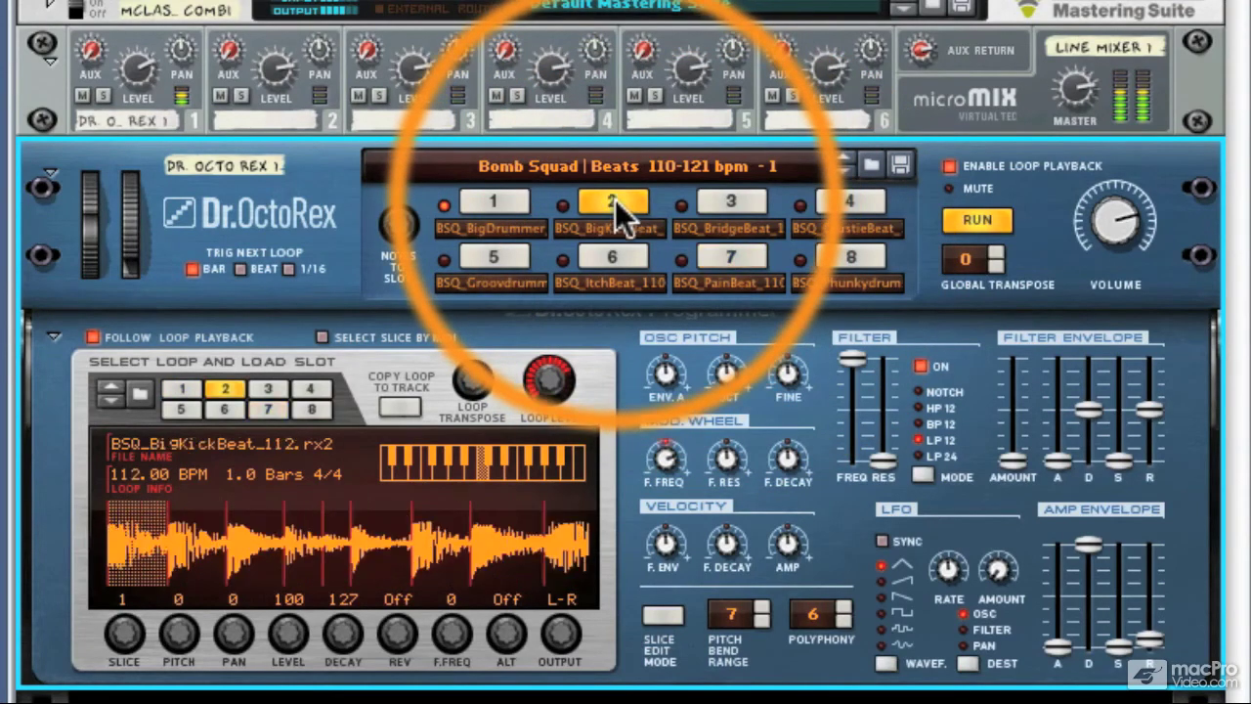
{"action": "left_click", "coordinate": [729, 202]}
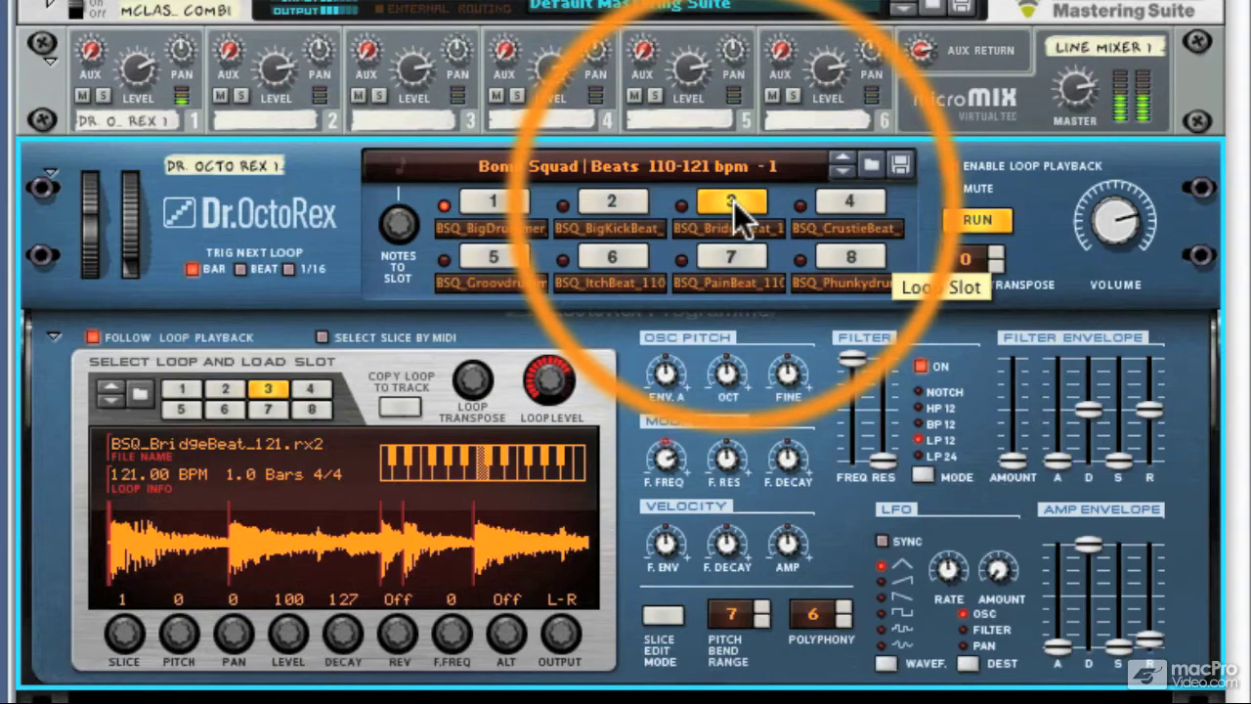
{"action": "left_click", "coordinate": [829, 203]}
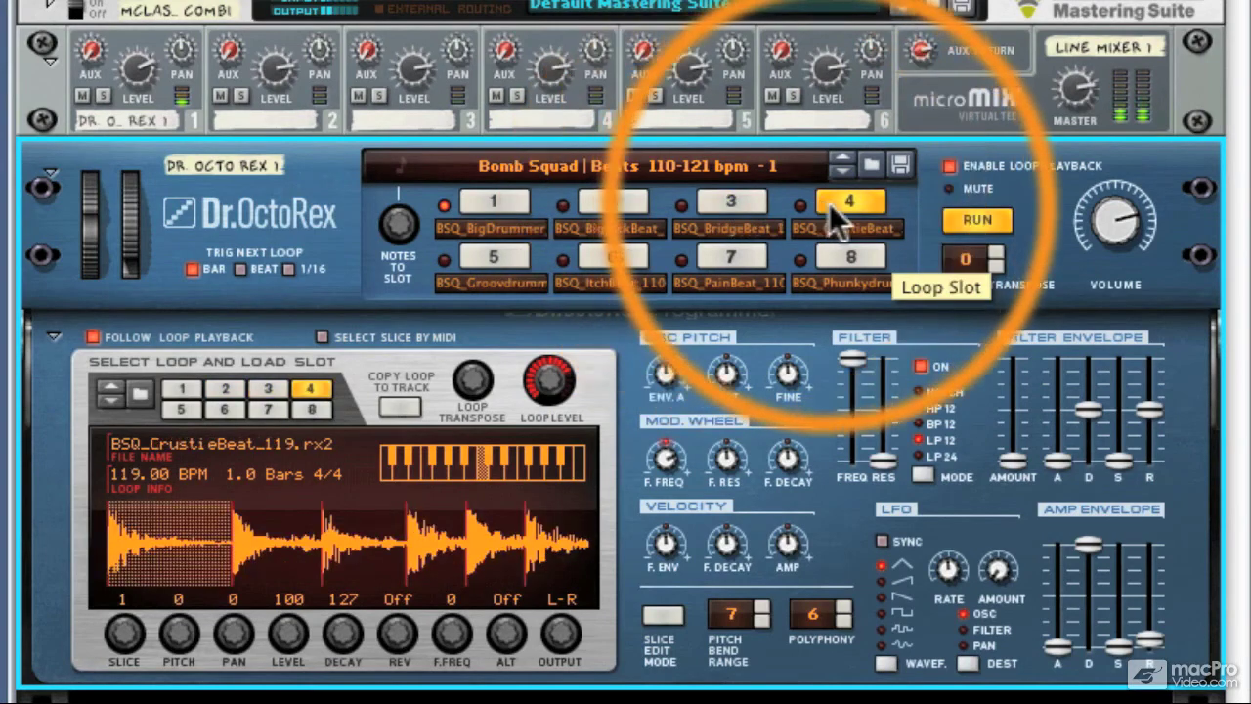
{"action": "left_click", "coordinate": [963, 217]}
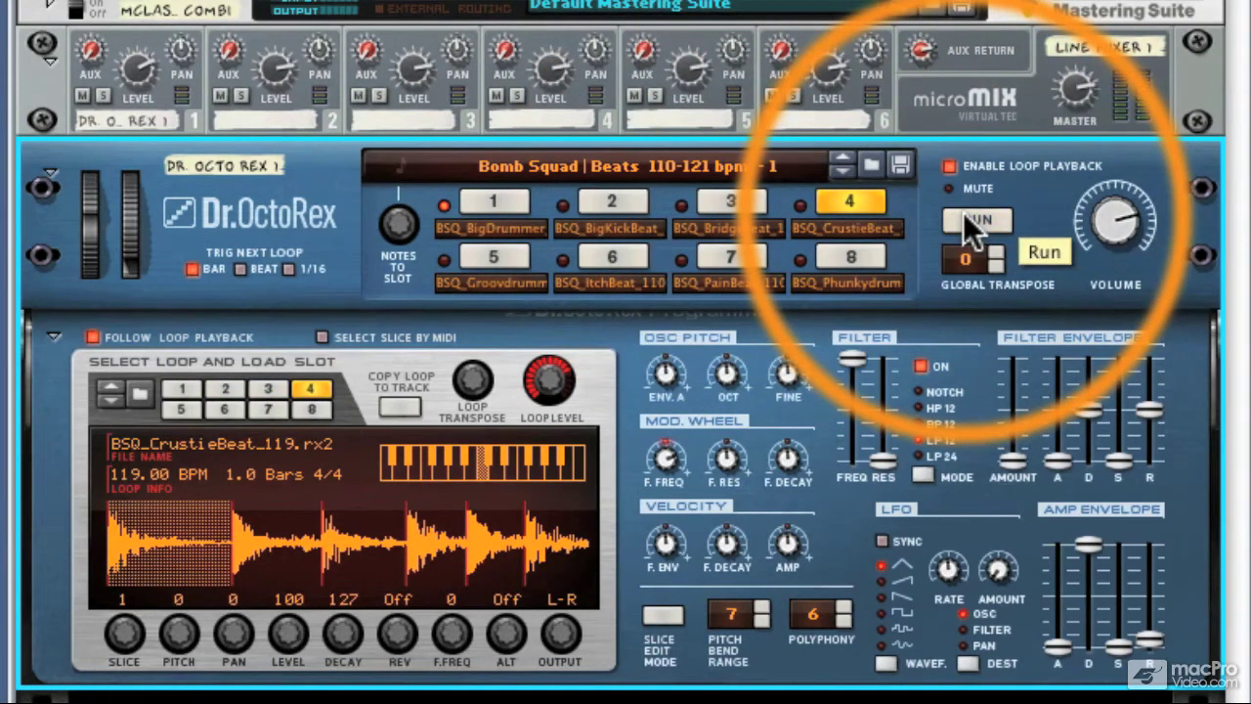